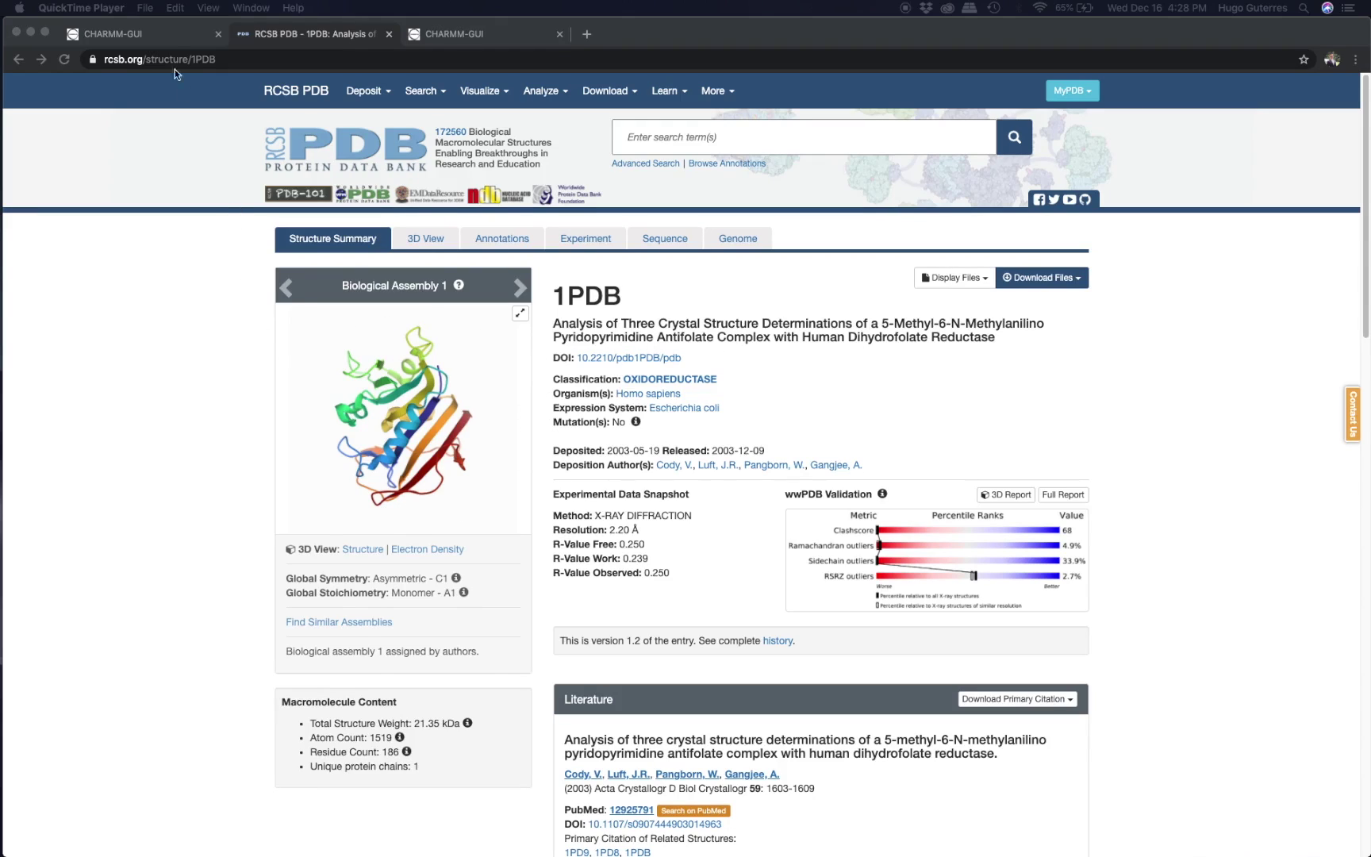
- Start an LBS Finder & Refiner job by loading PDB entry 1pdb from RCSB, and accept the default model and chain selection
left_click(160, 36)
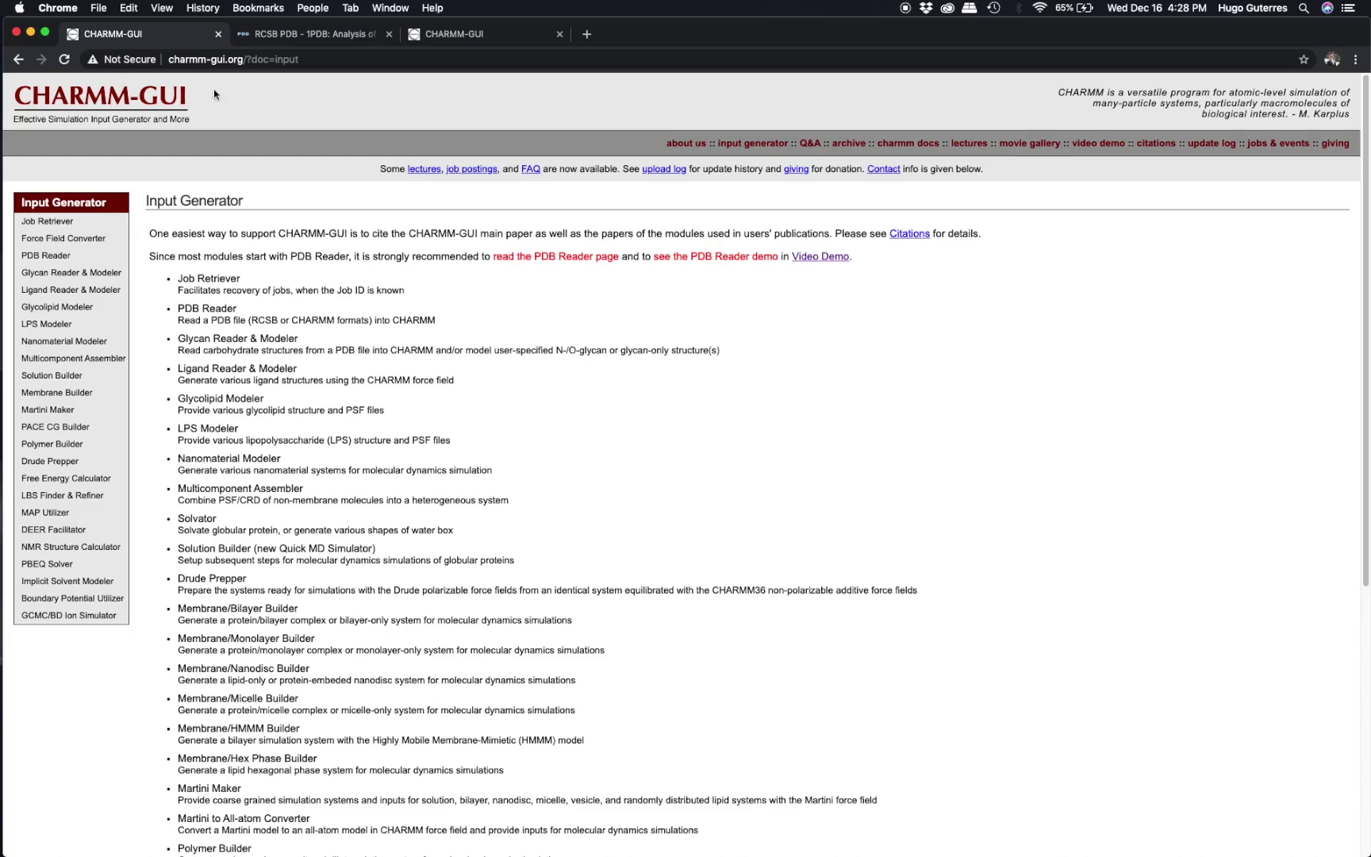
left_click(79, 498)
left_click(285, 496)
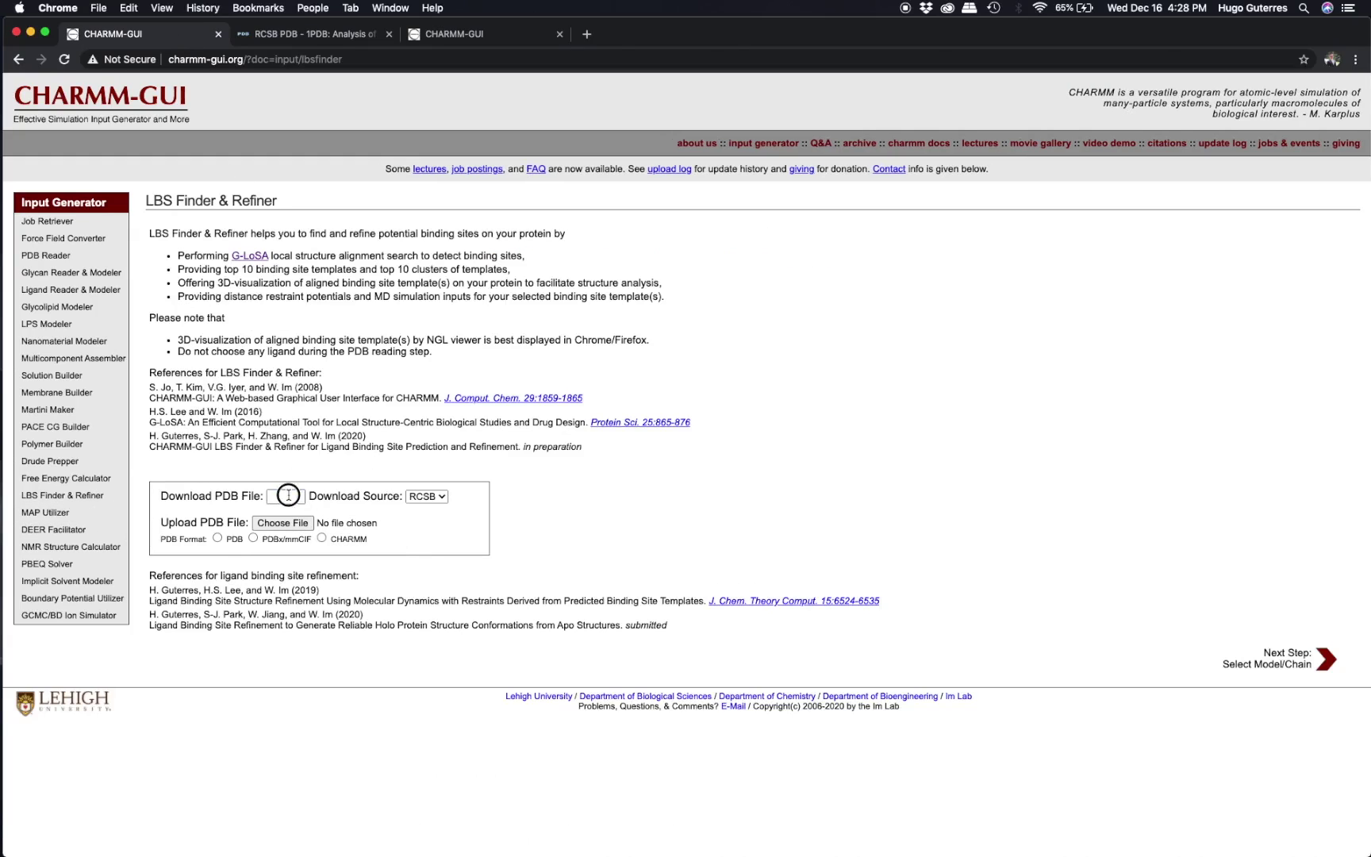
type("1pdb")
left_click(1329, 658)
left_click(1326, 664)
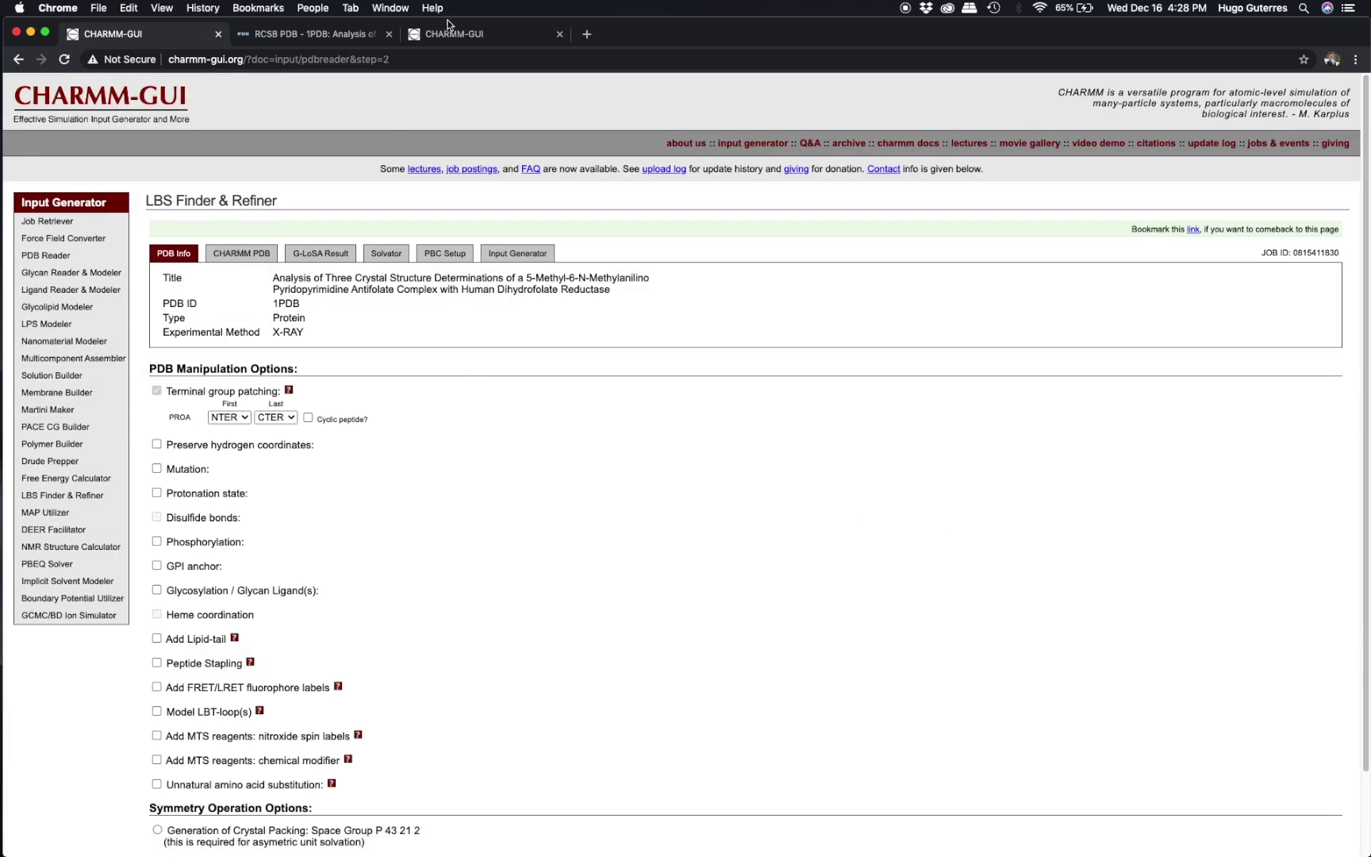
- Look up the PDB Reader & Manipulator lessons among the video demos, and return to the LBS Finder & Refiner job
left_click(458, 31)
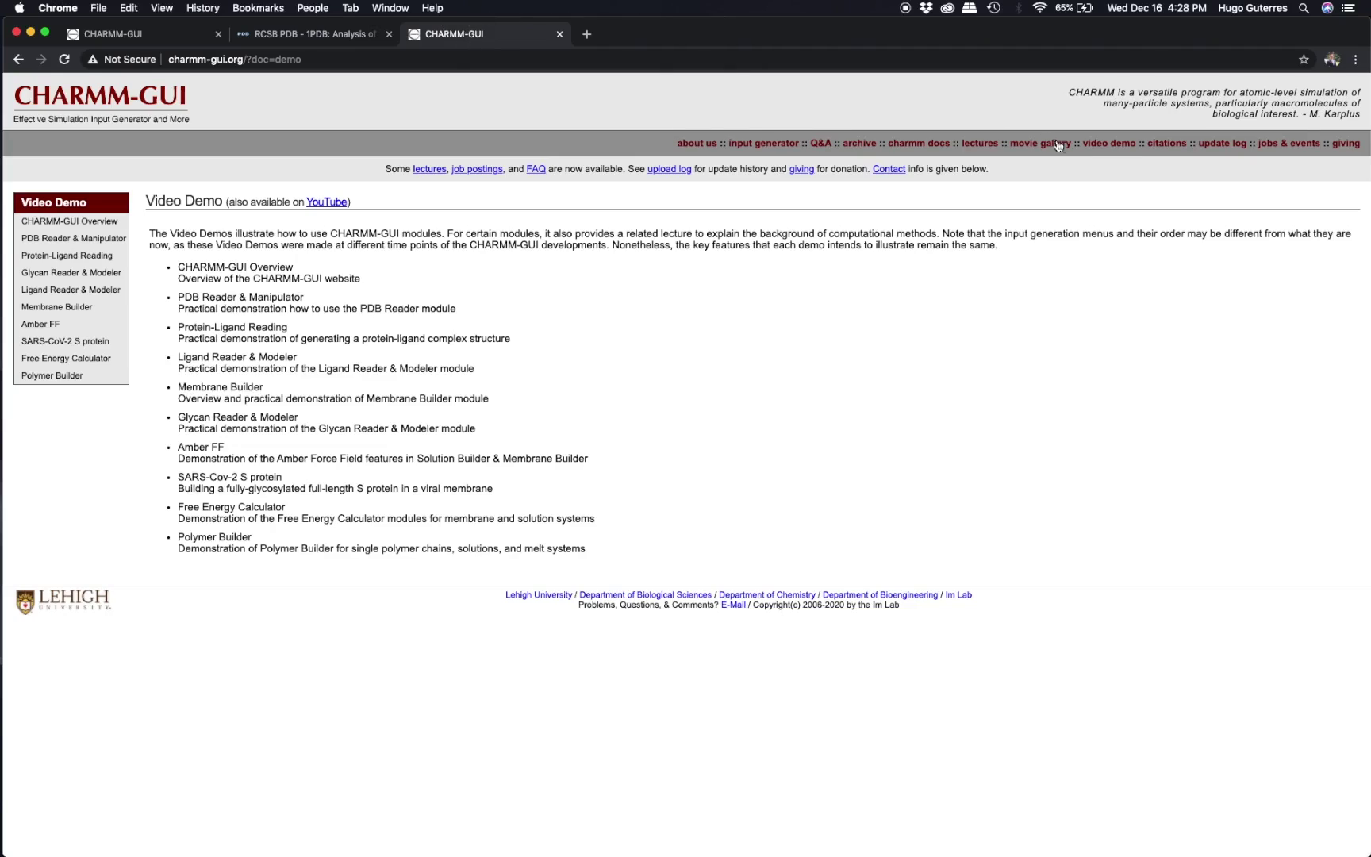
left_click(1113, 145)
mouse_move(113, 240)
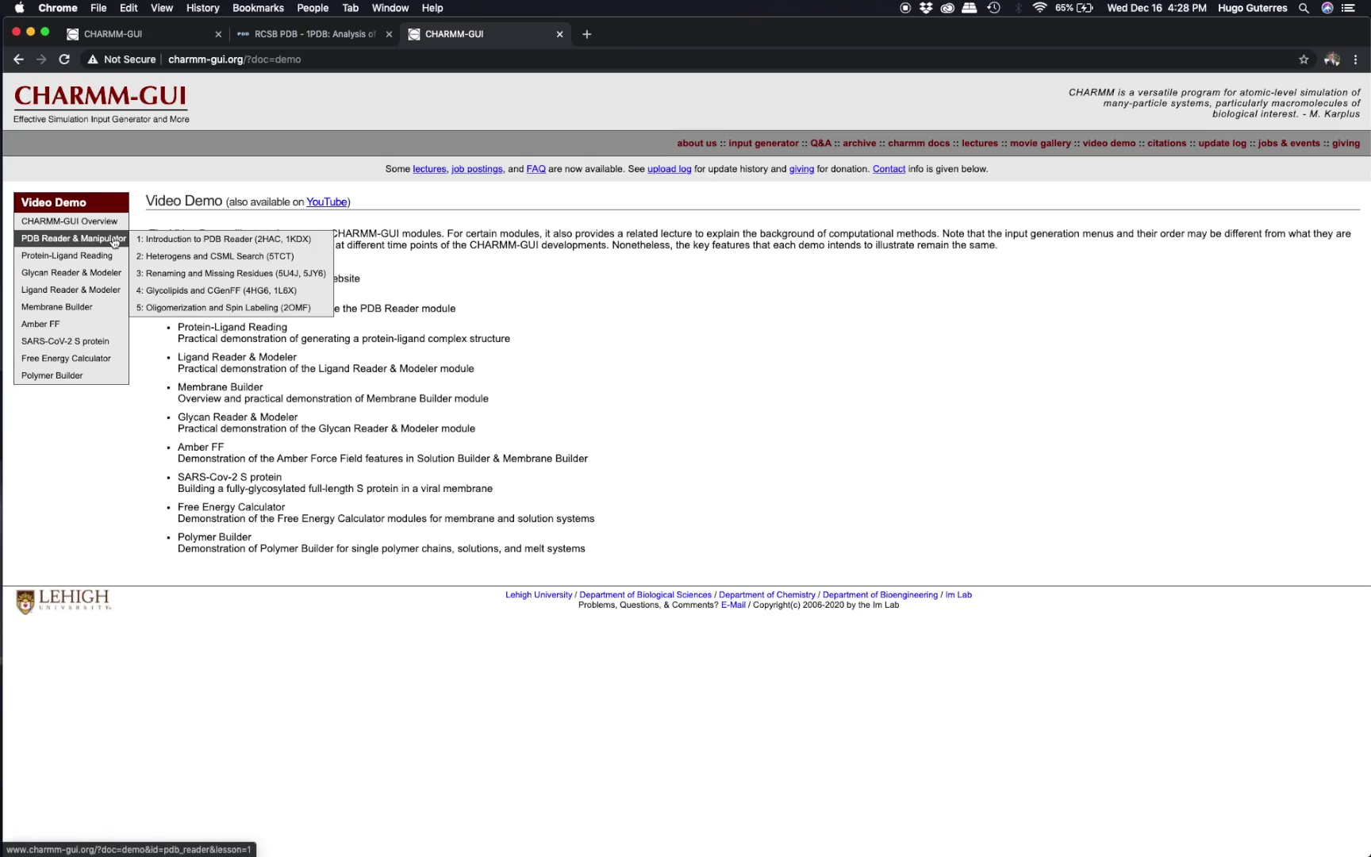
left_click(178, 35)
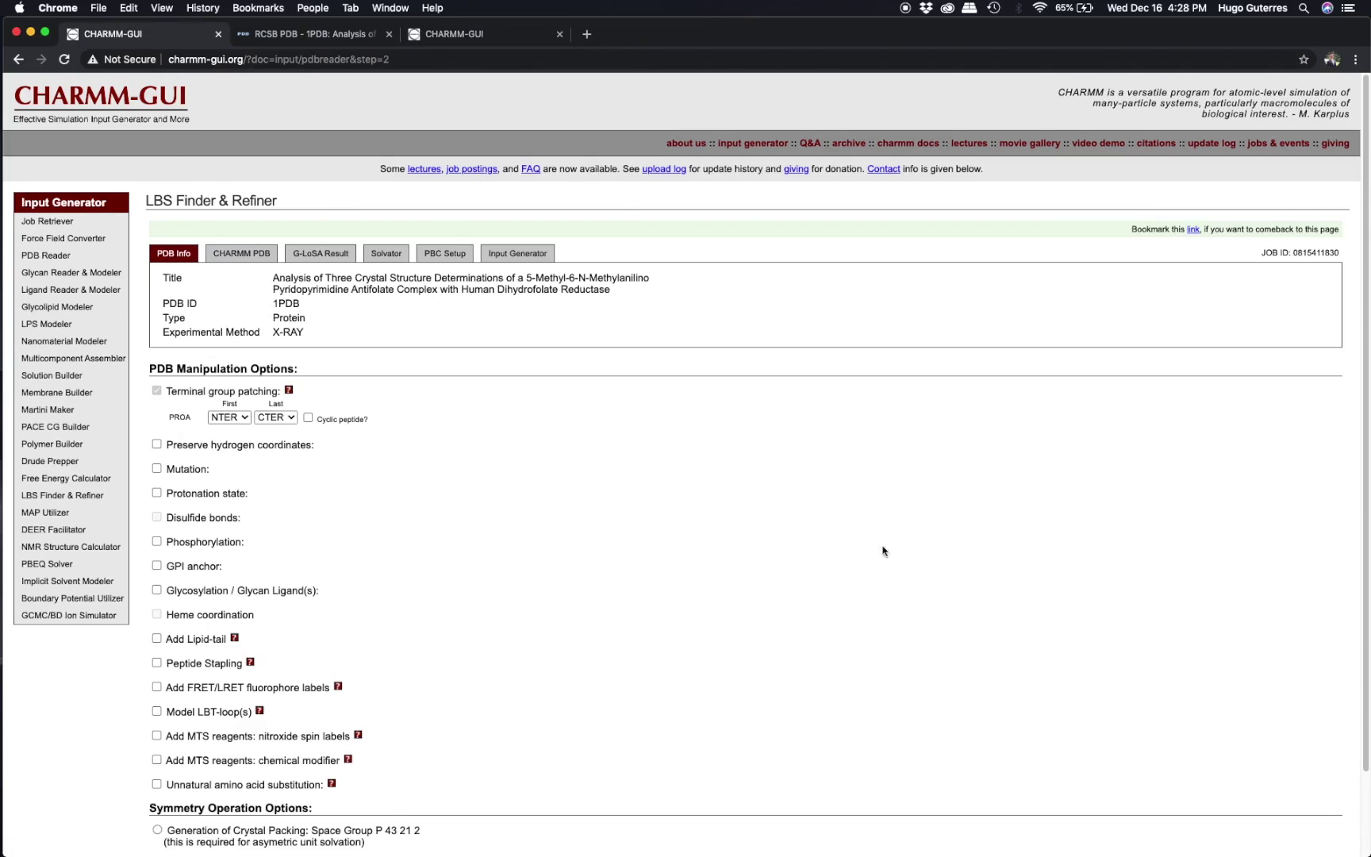
- Generate the CHARMM PDB with the default manipulation options, and inspect the structure of step1_pdbreader.pdb from several angles
scroll(960, 646, "down", 3)
left_click(1318, 803)
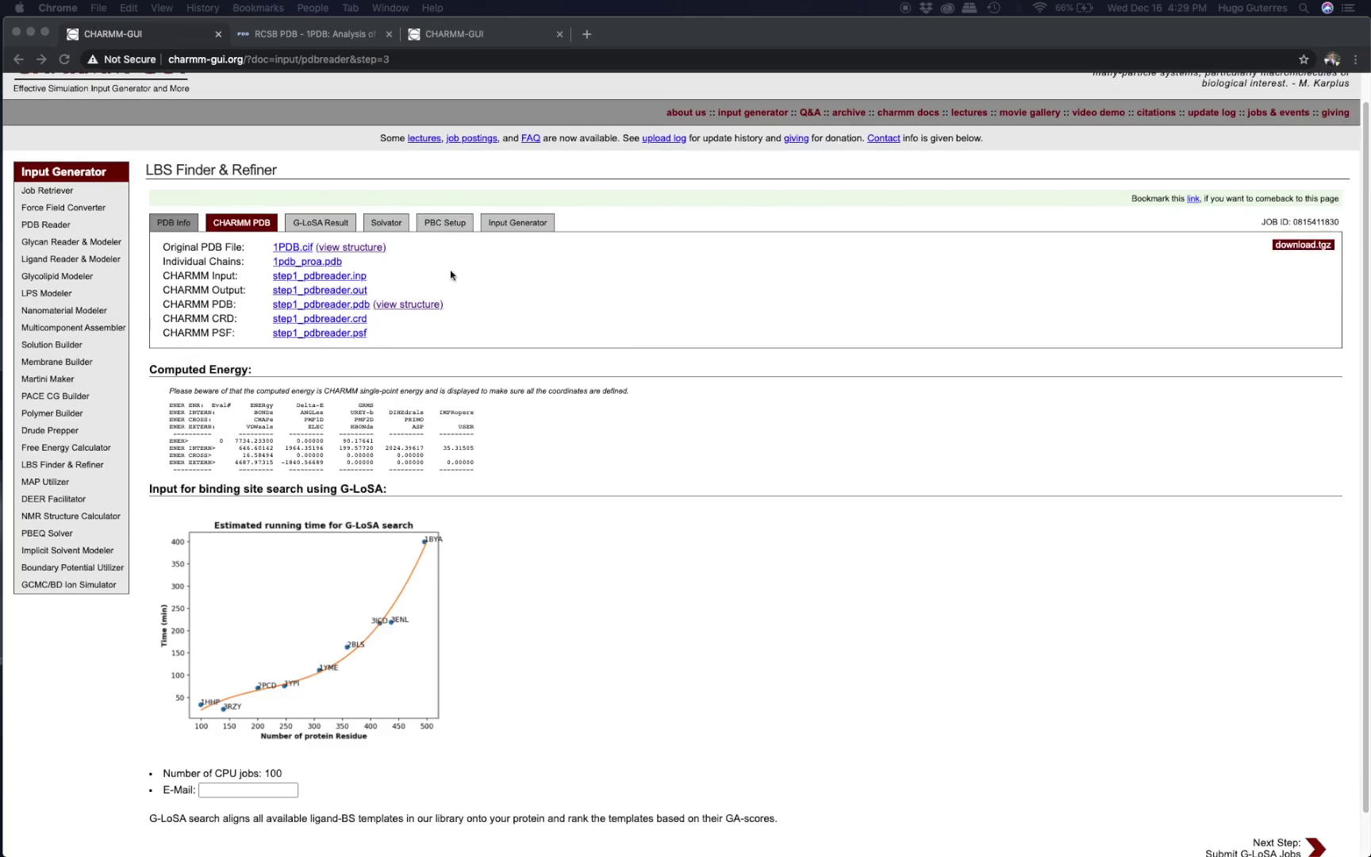
left_click(408, 304)
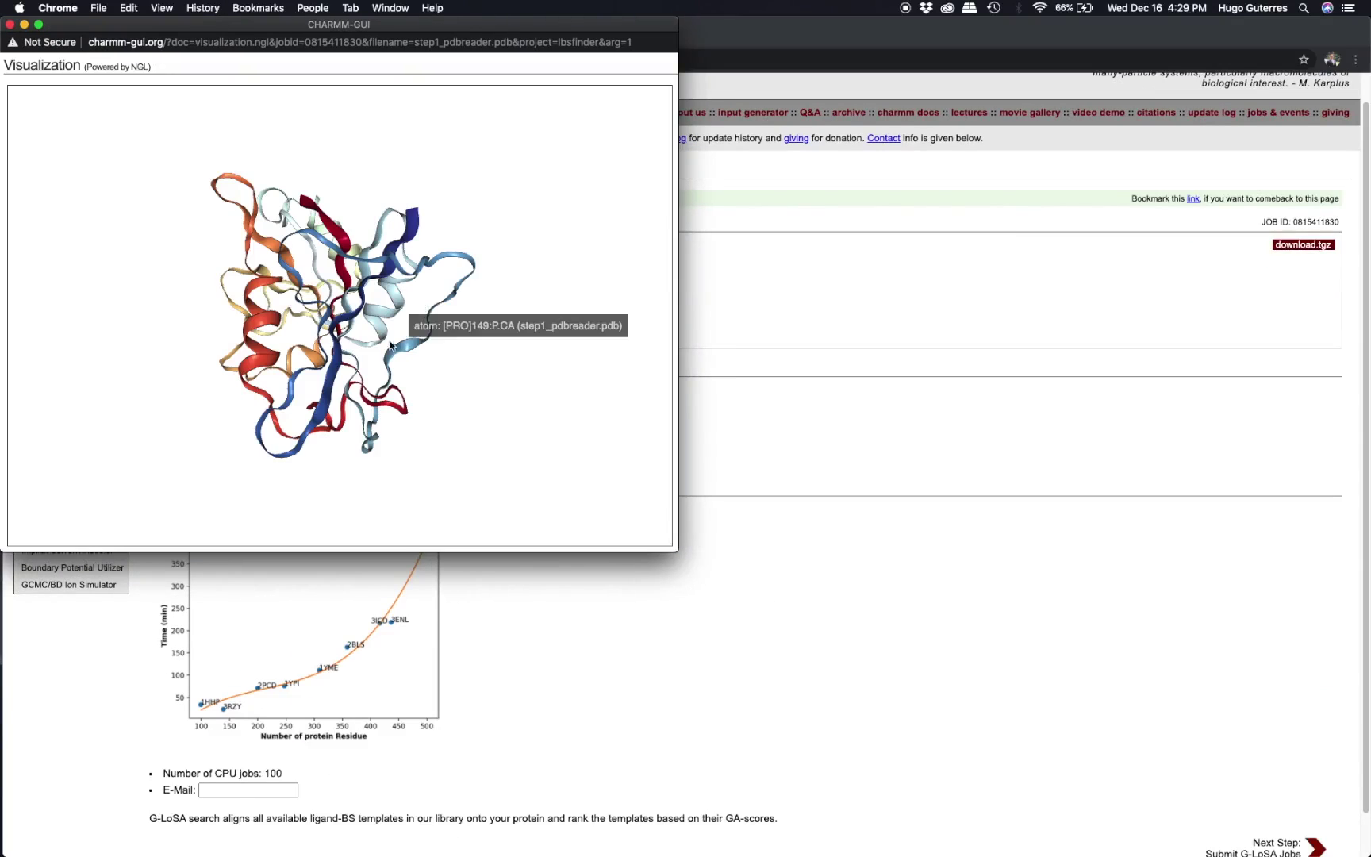
left_click_drag(493, 385, 384, 292)
left_click(9, 25)
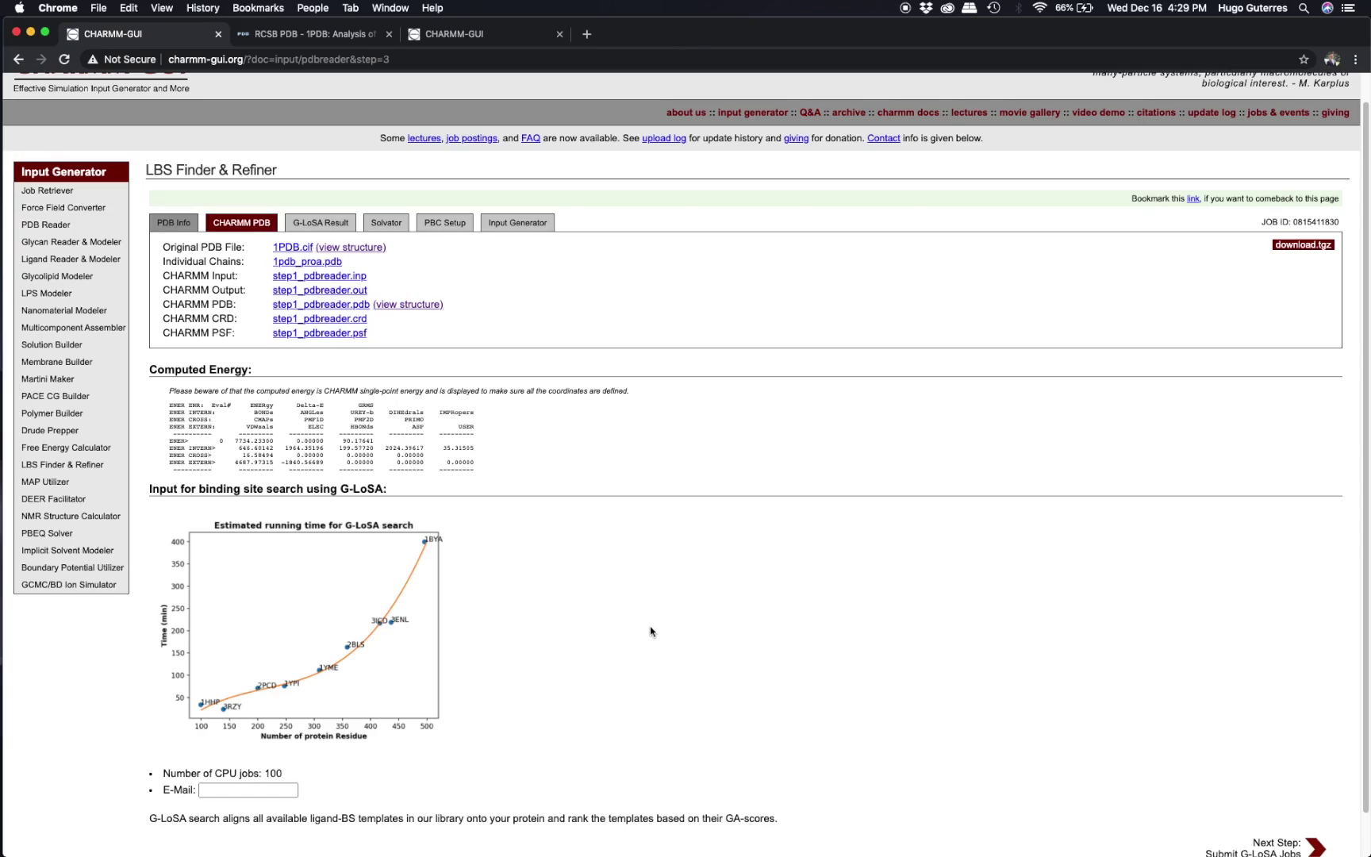
- Fill in the contact's e-mail for the binding site search and submit the G-LoSA jobs
scroll(651, 632, "down", 2)
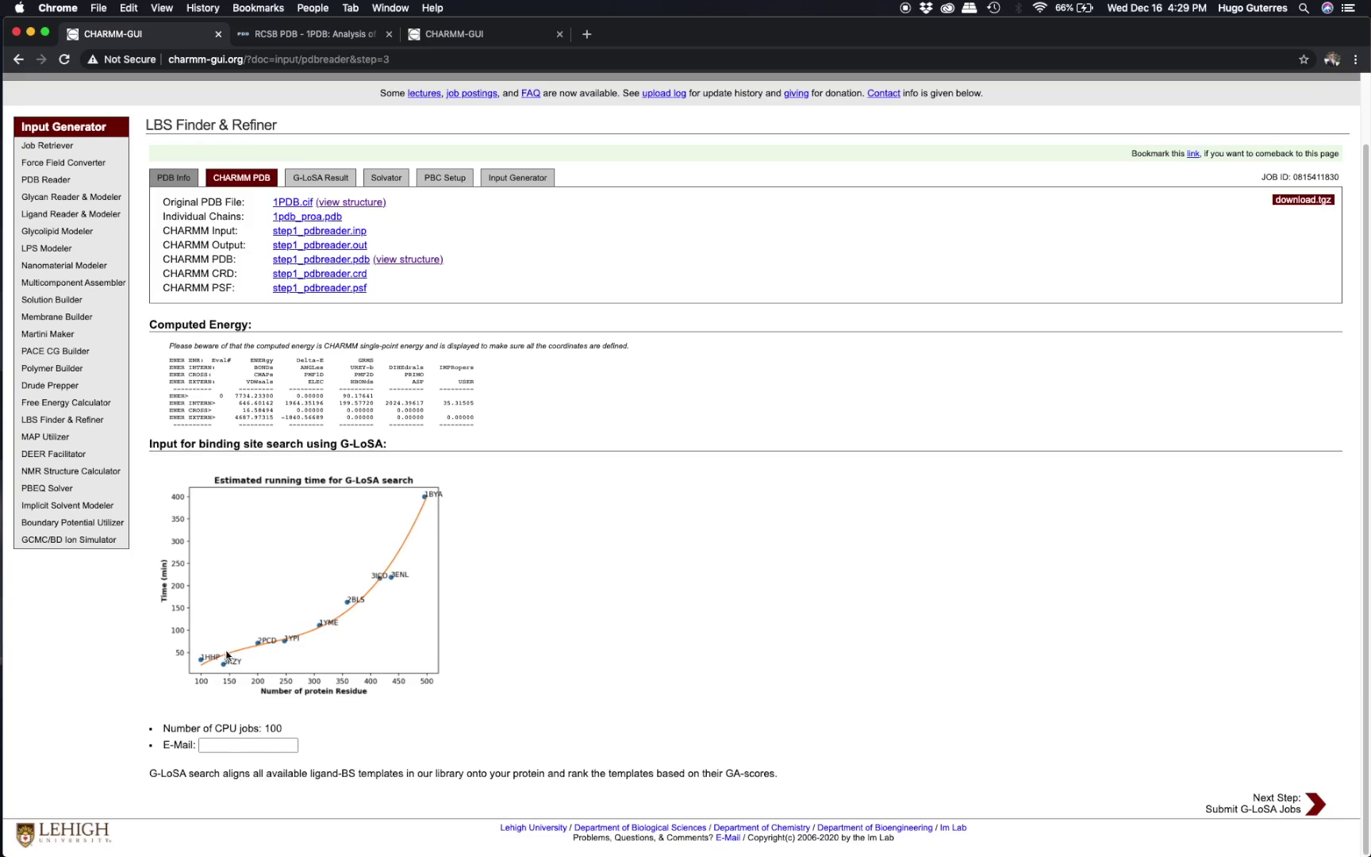
left_click(210, 745)
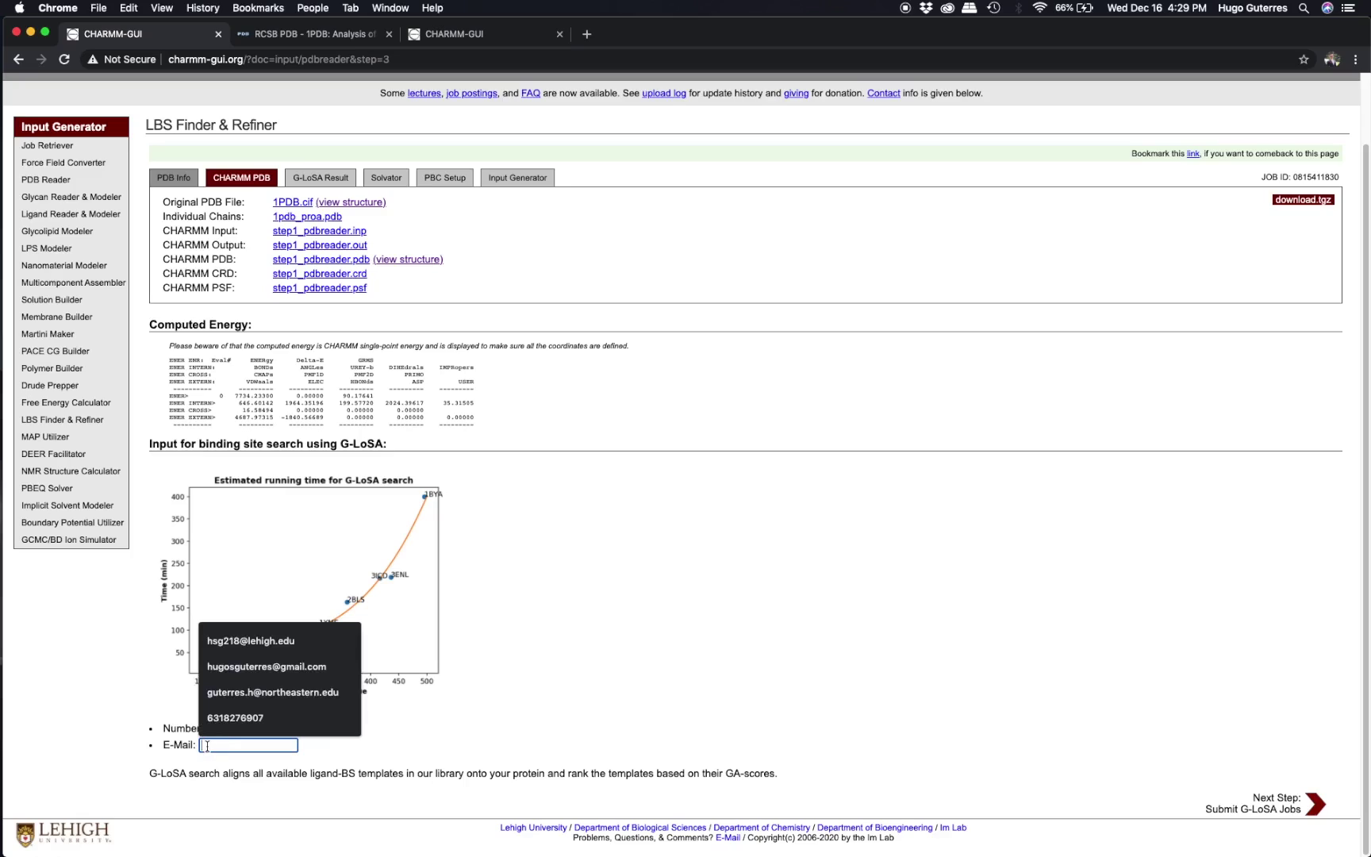
left_click(283, 643)
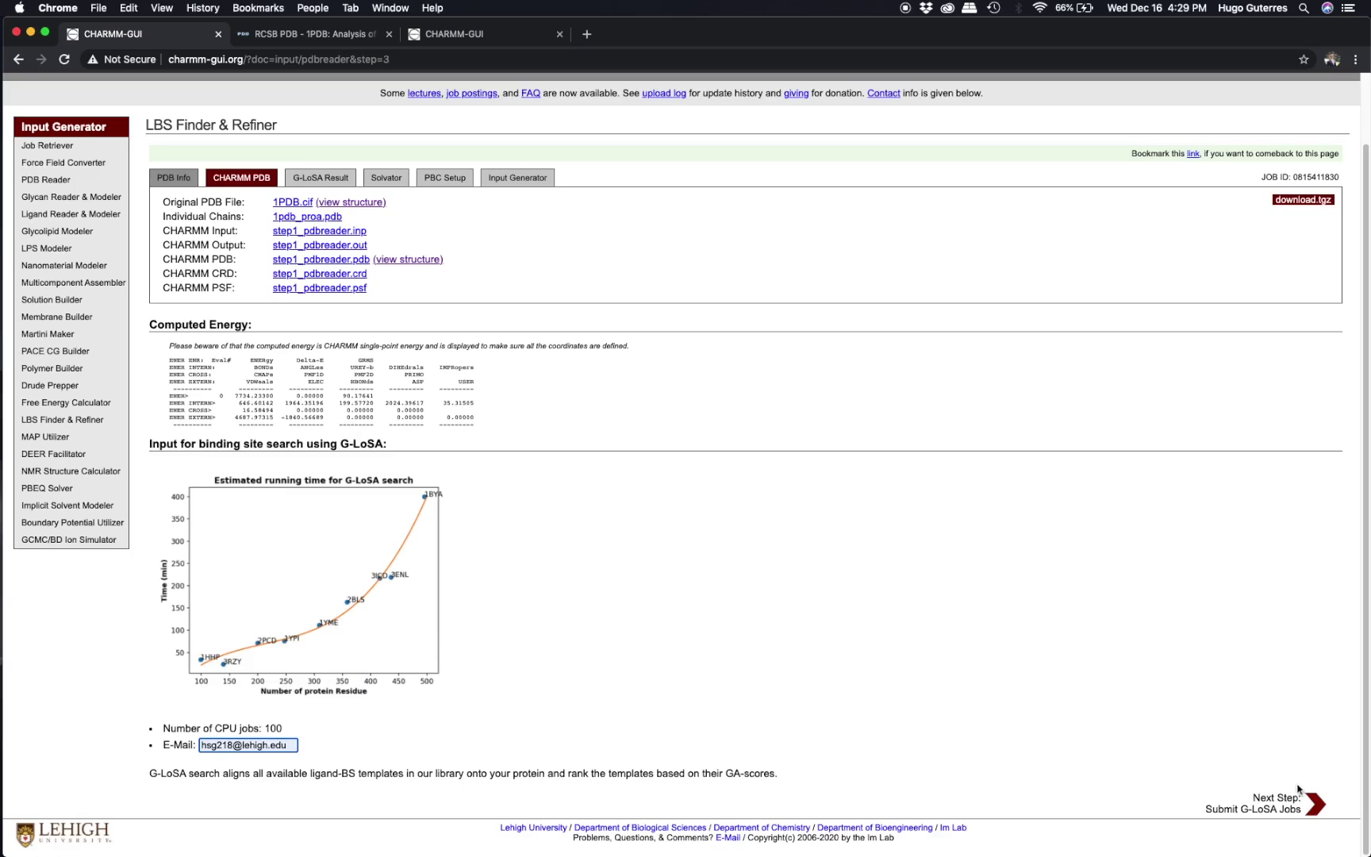
left_click(1313, 805)
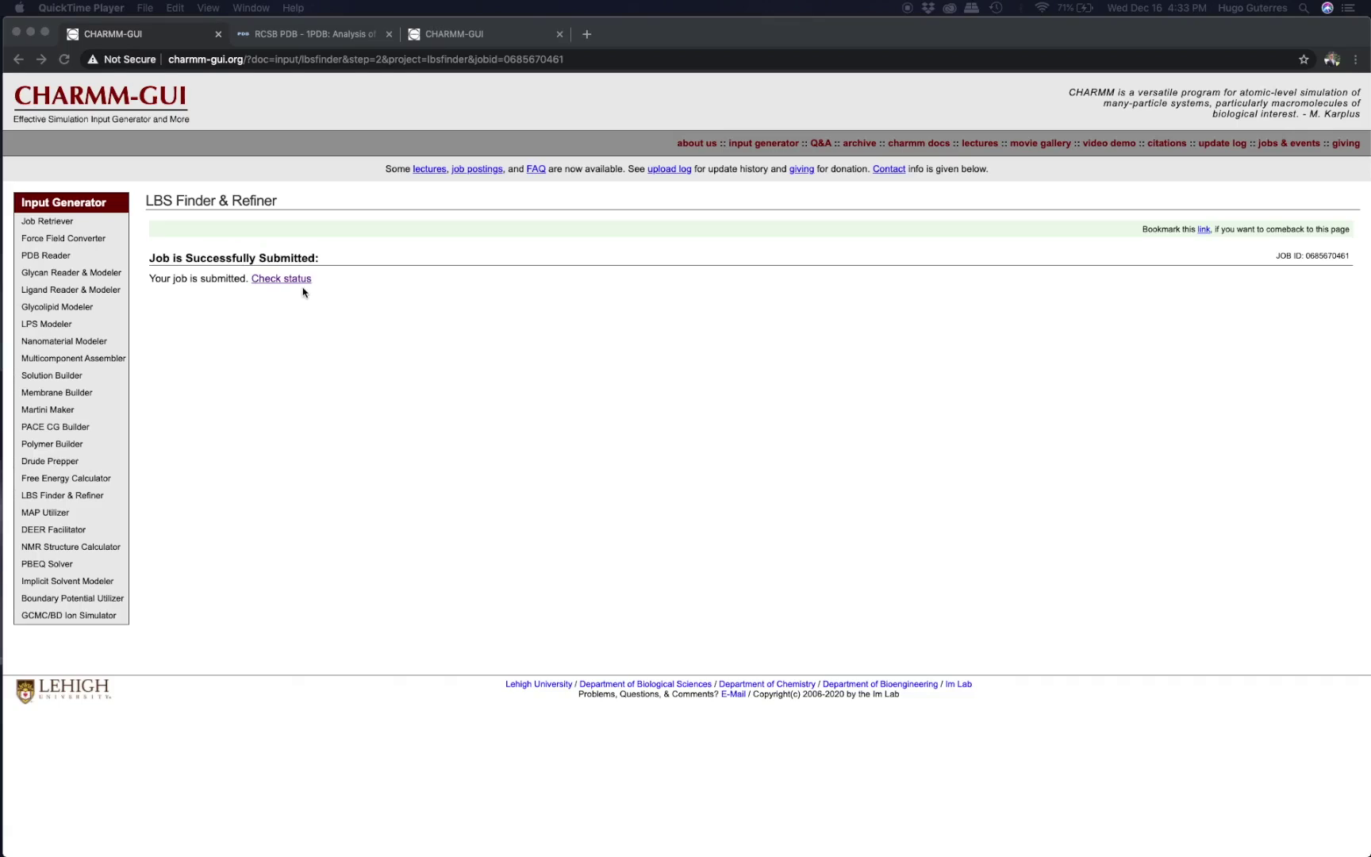
- Check the status of the submitted job to bring up its ranked binding site templates and structure view
left_click(291, 279)
left_click(291, 279)
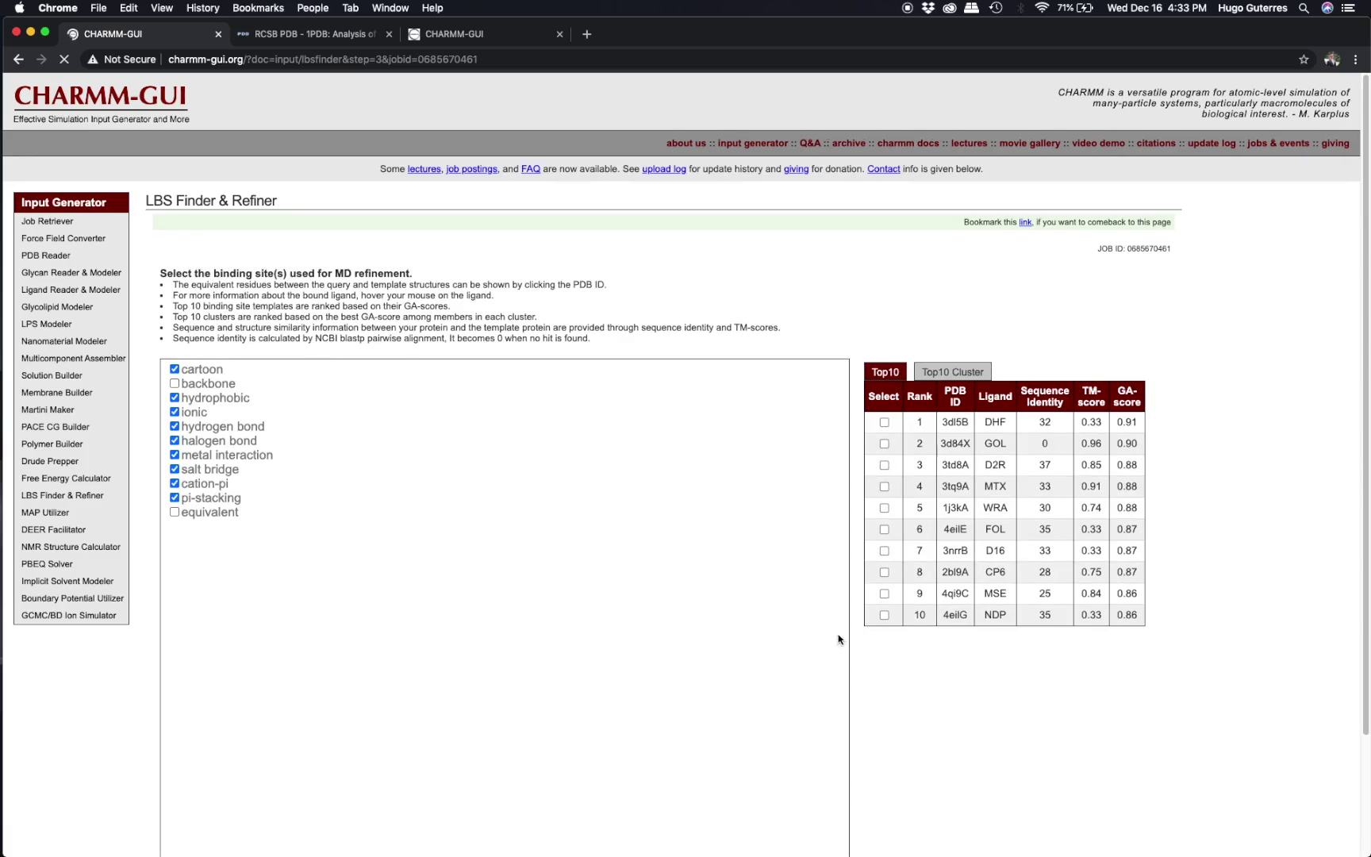
scroll(866, 675, "down", 2)
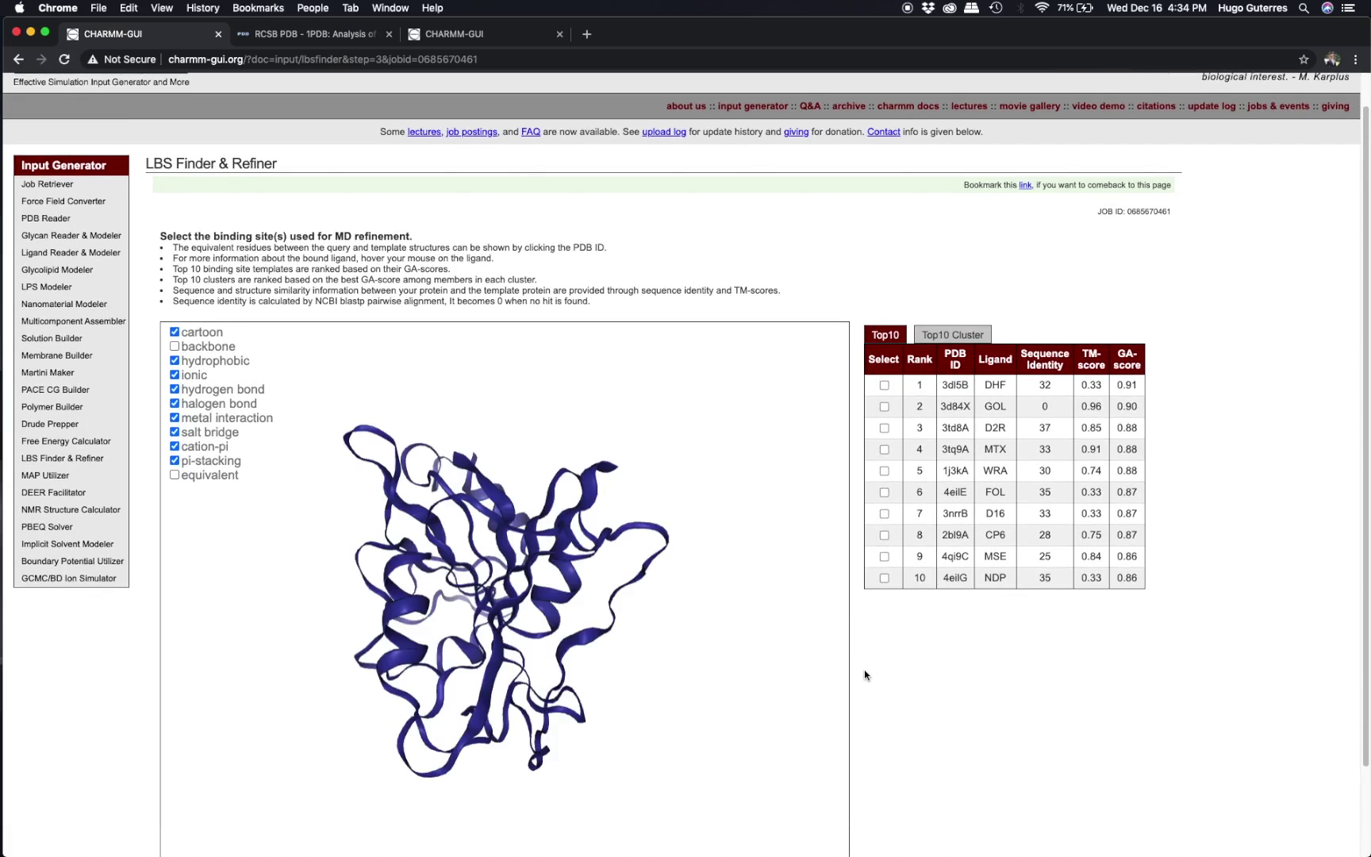
scroll(865, 675, "down", 2)
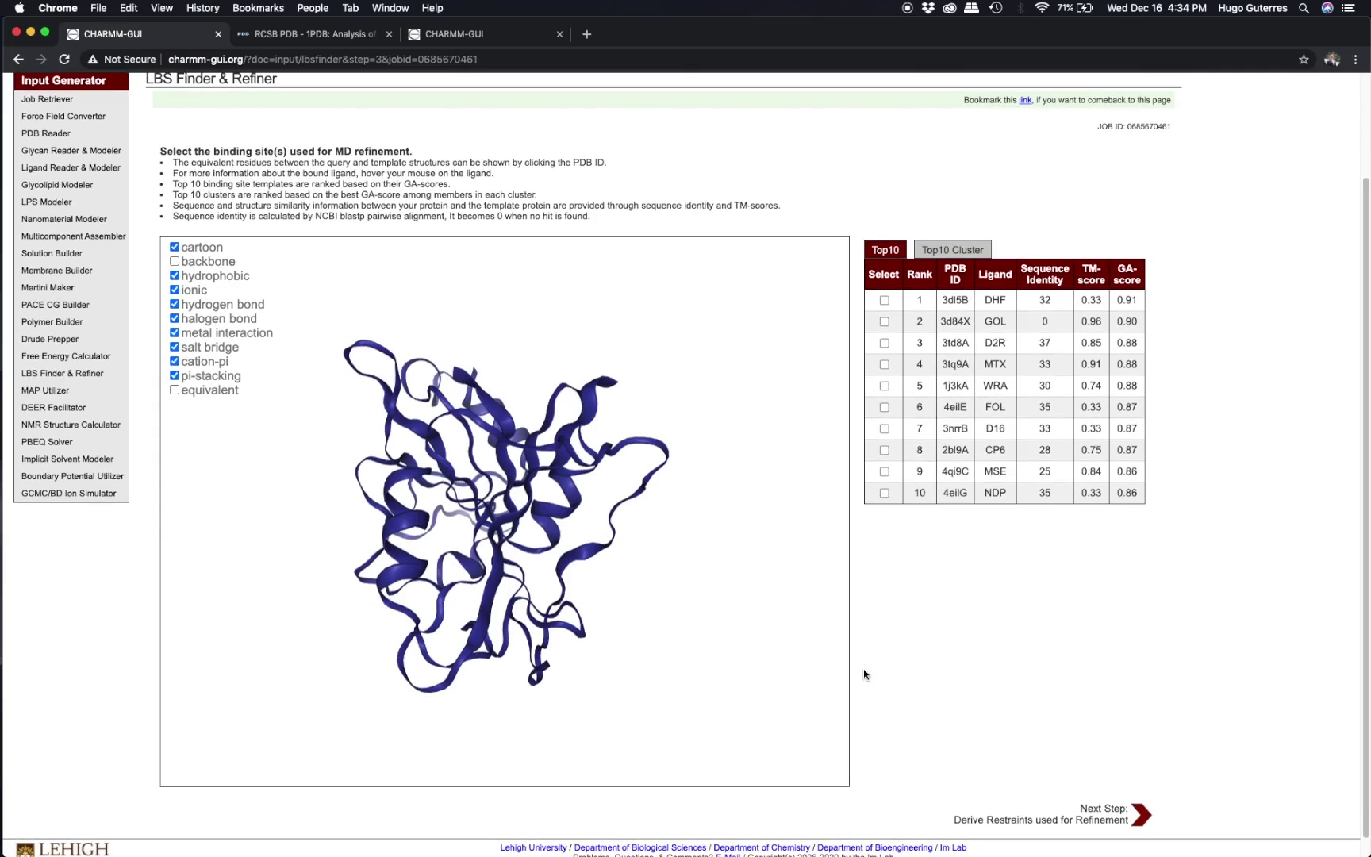
scroll(865, 675, "down", 1)
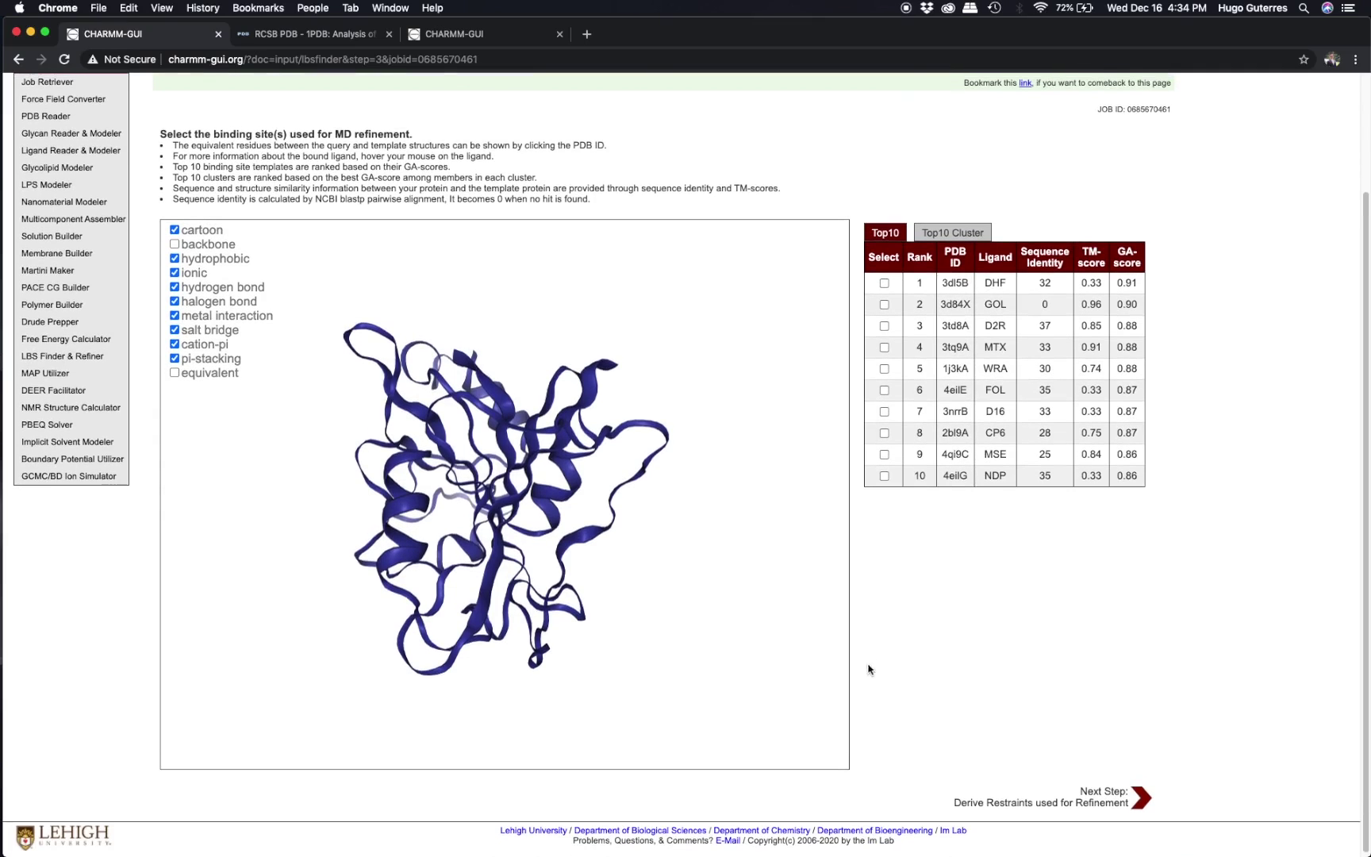
- Select the rank 1 template 3dl5B, inspect its aligned ligand in the structure, and list its equivalent residues
left_click(884, 283)
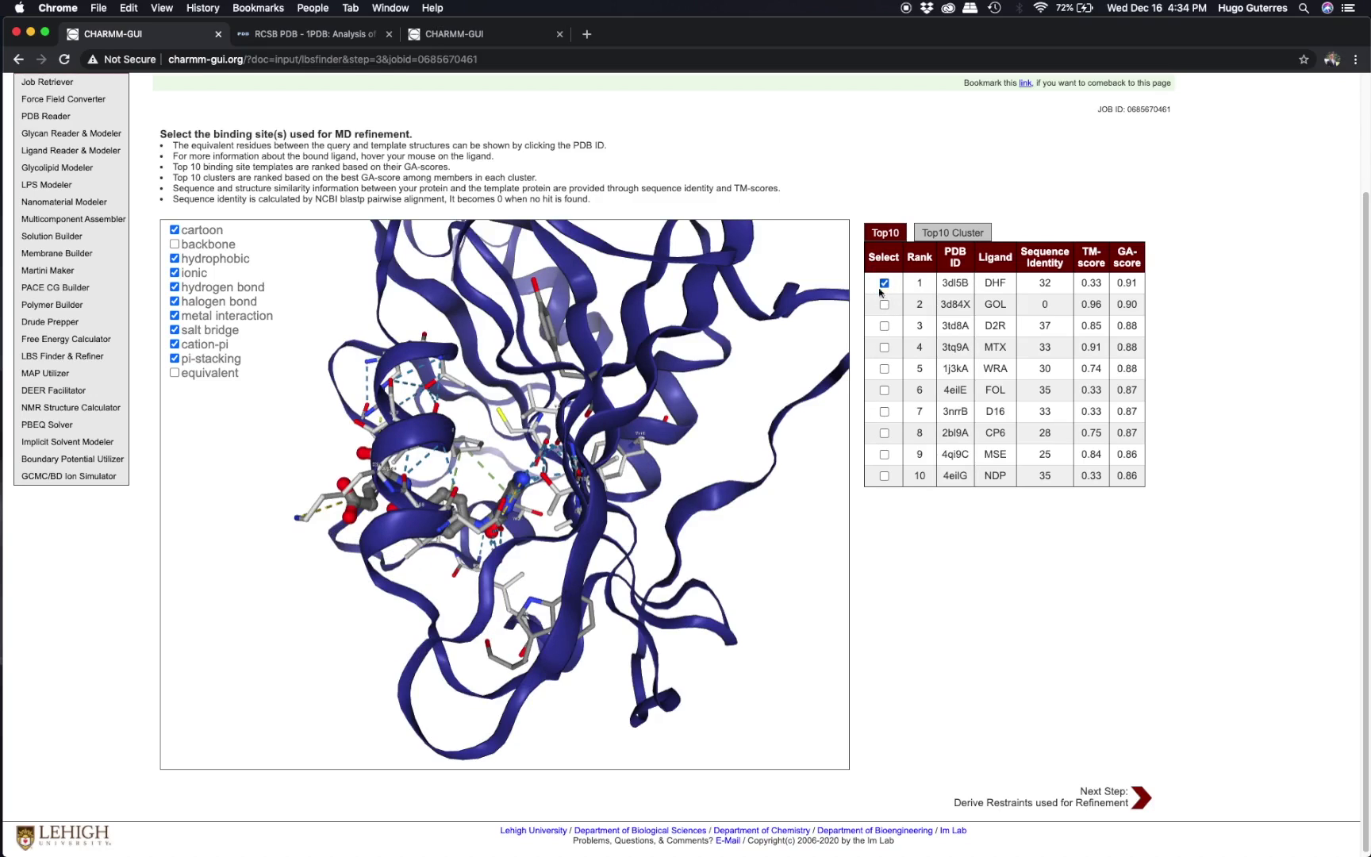
left_click_drag(583, 689, 612, 588)
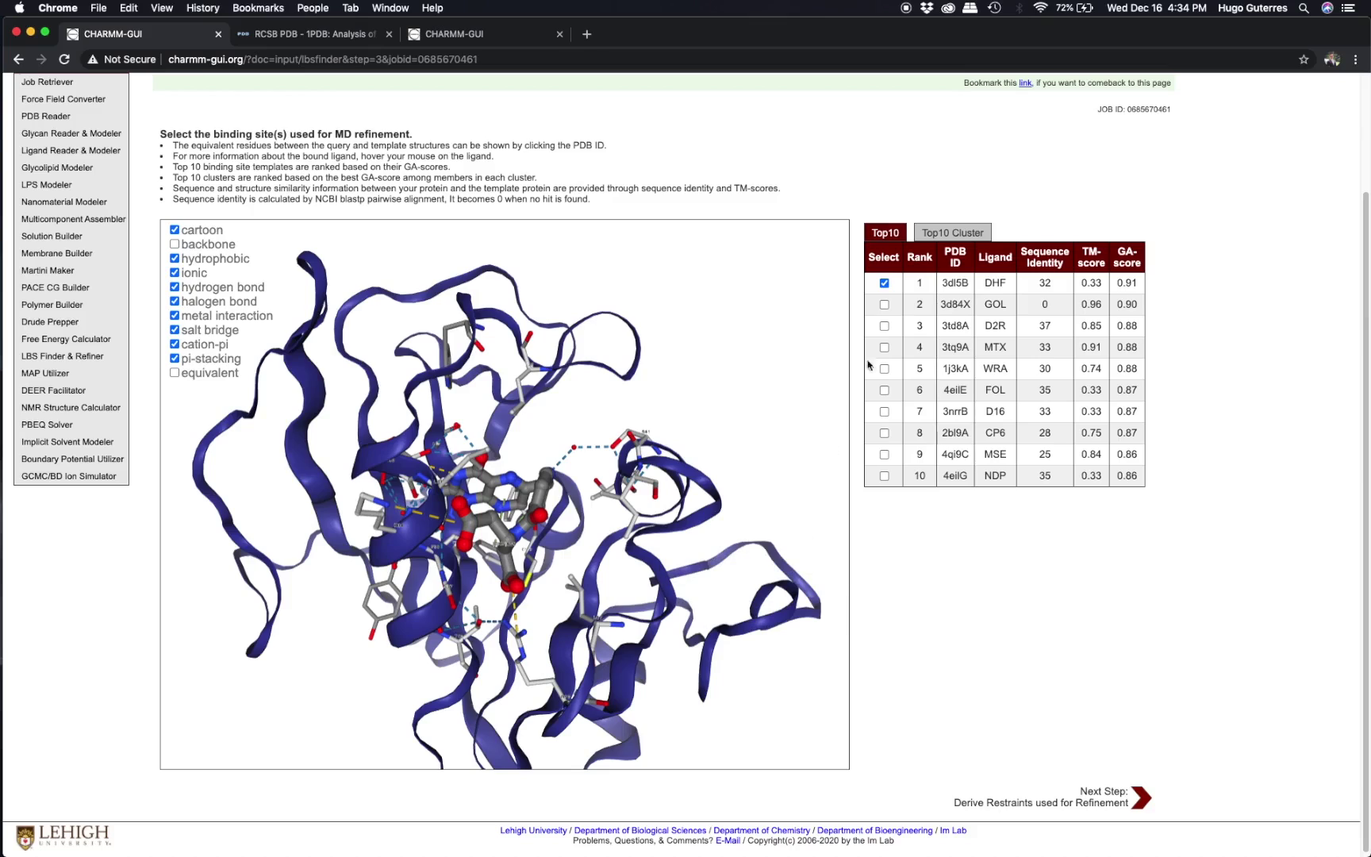
left_click(954, 282)
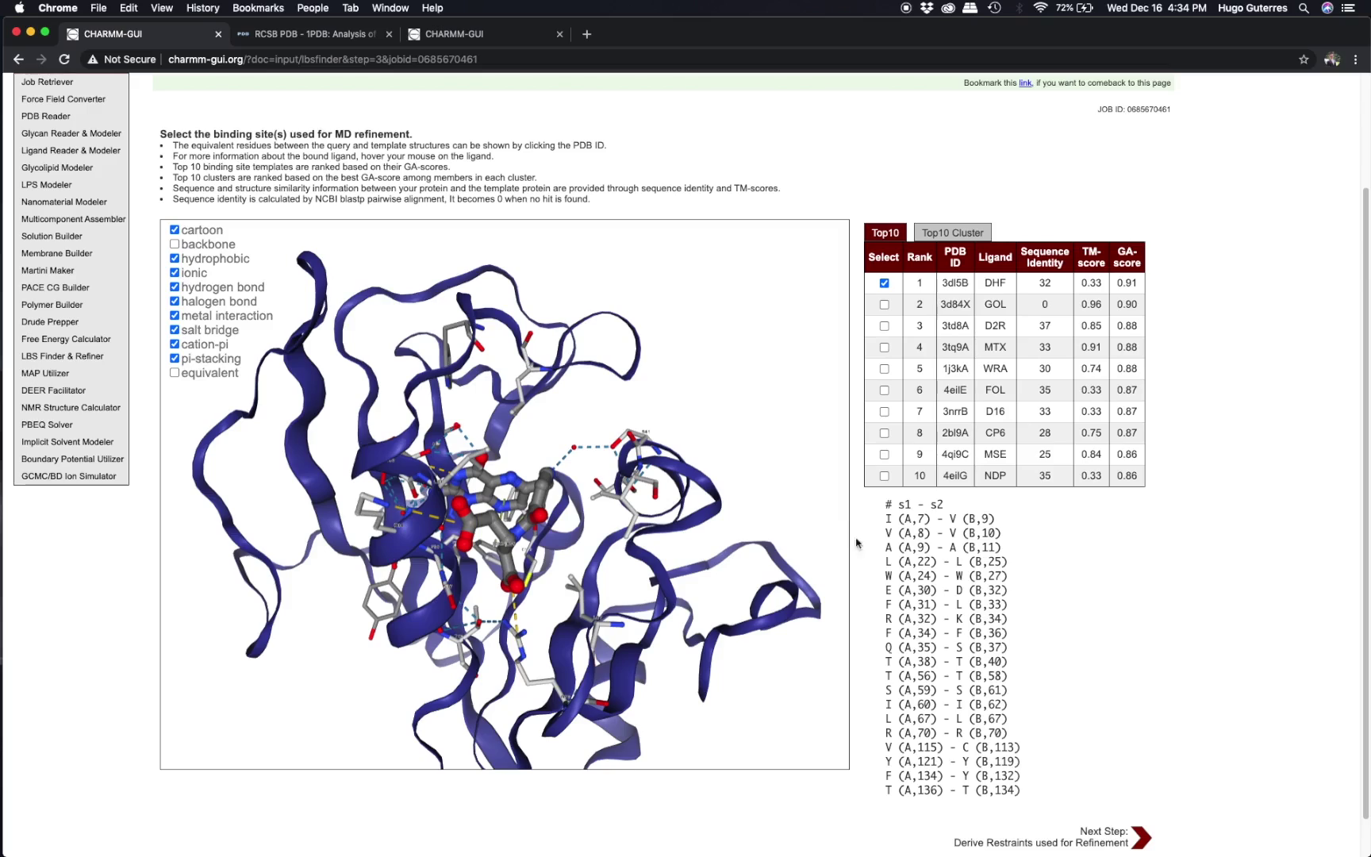
mouse_move(996, 279)
- Add the rank 10 template 4eilG to the selection, inspect its NDP ligand, and list its equivalent residues
left_click(885, 476)
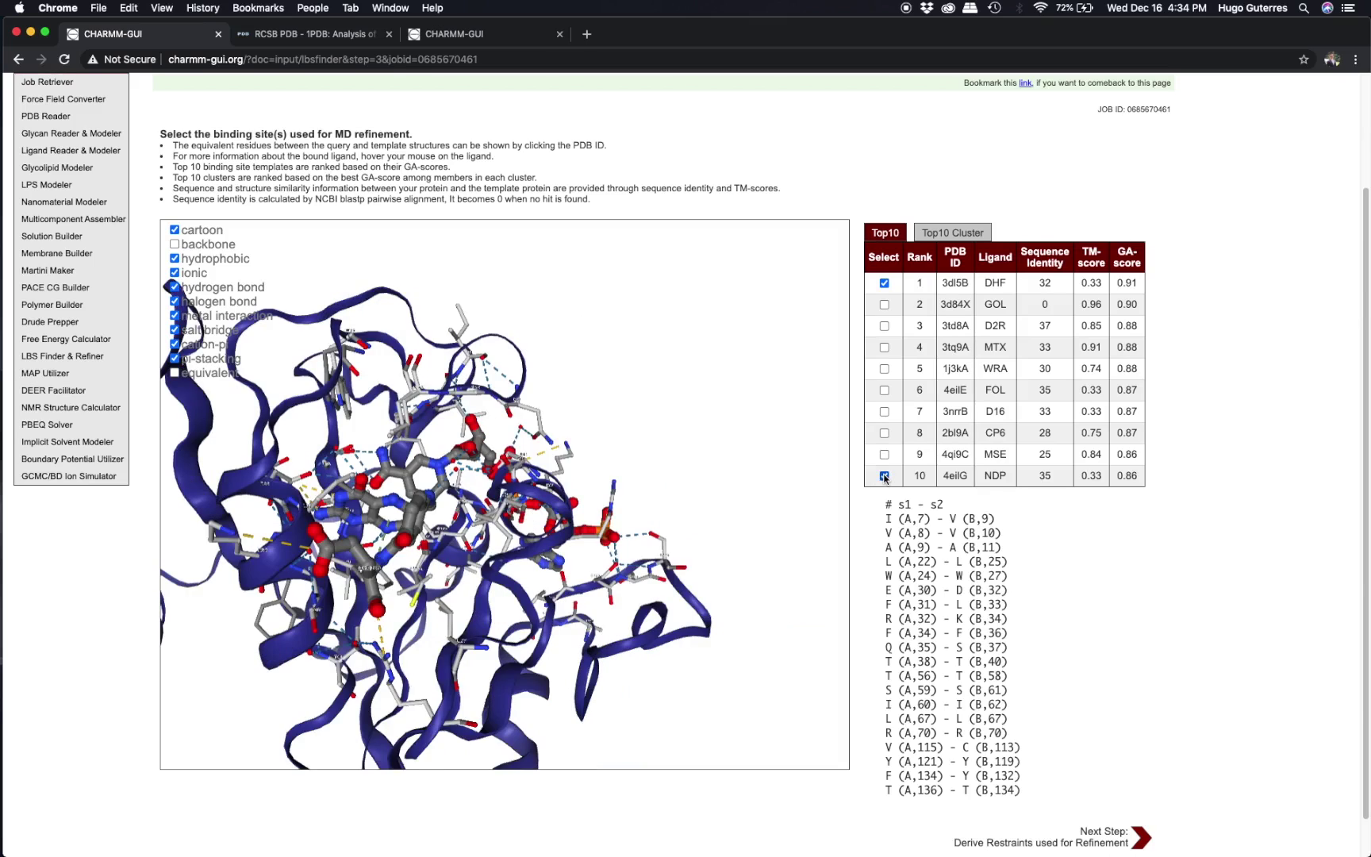
left_click_drag(734, 511, 674, 571)
left_click(956, 476)
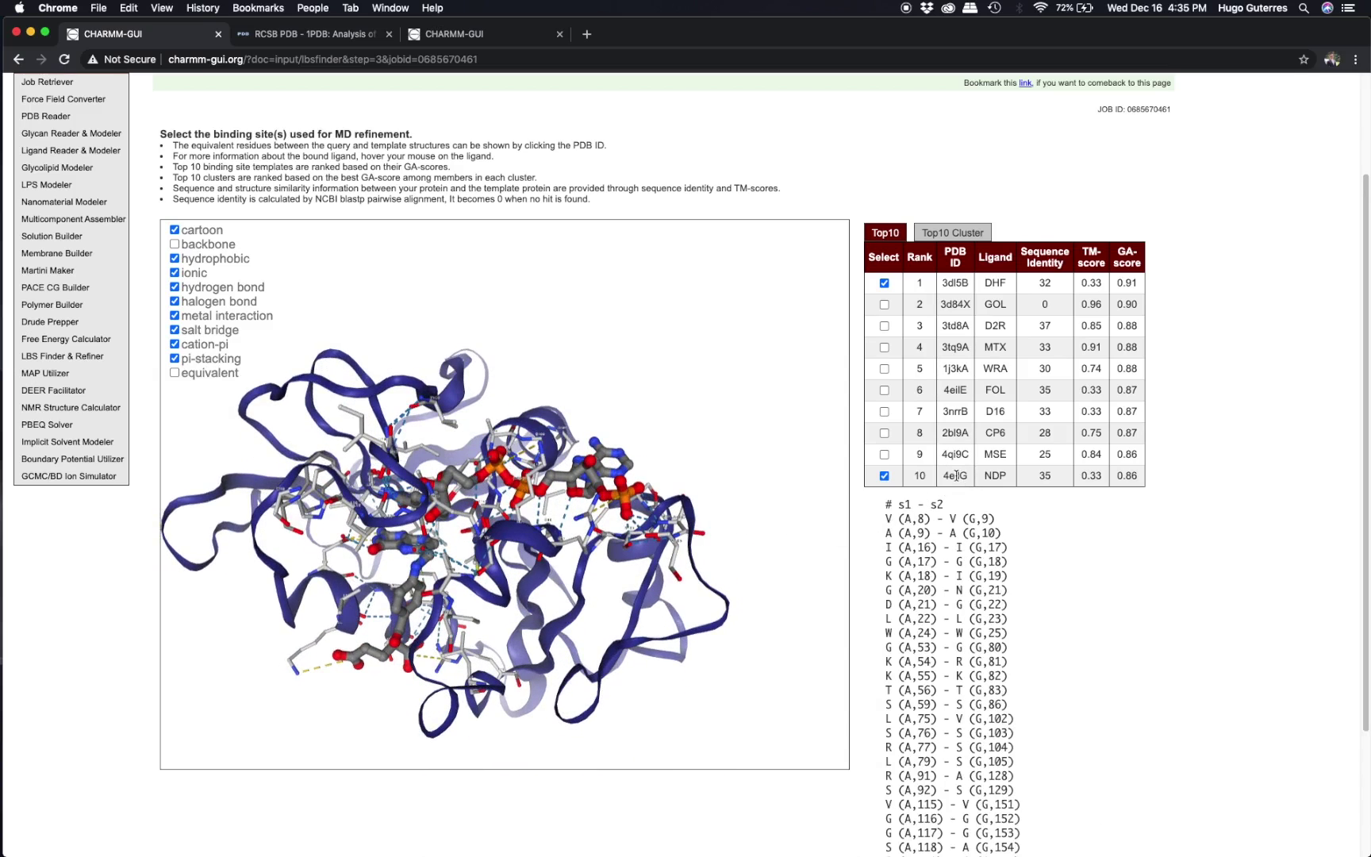
scroll(883, 538, "down", 3)
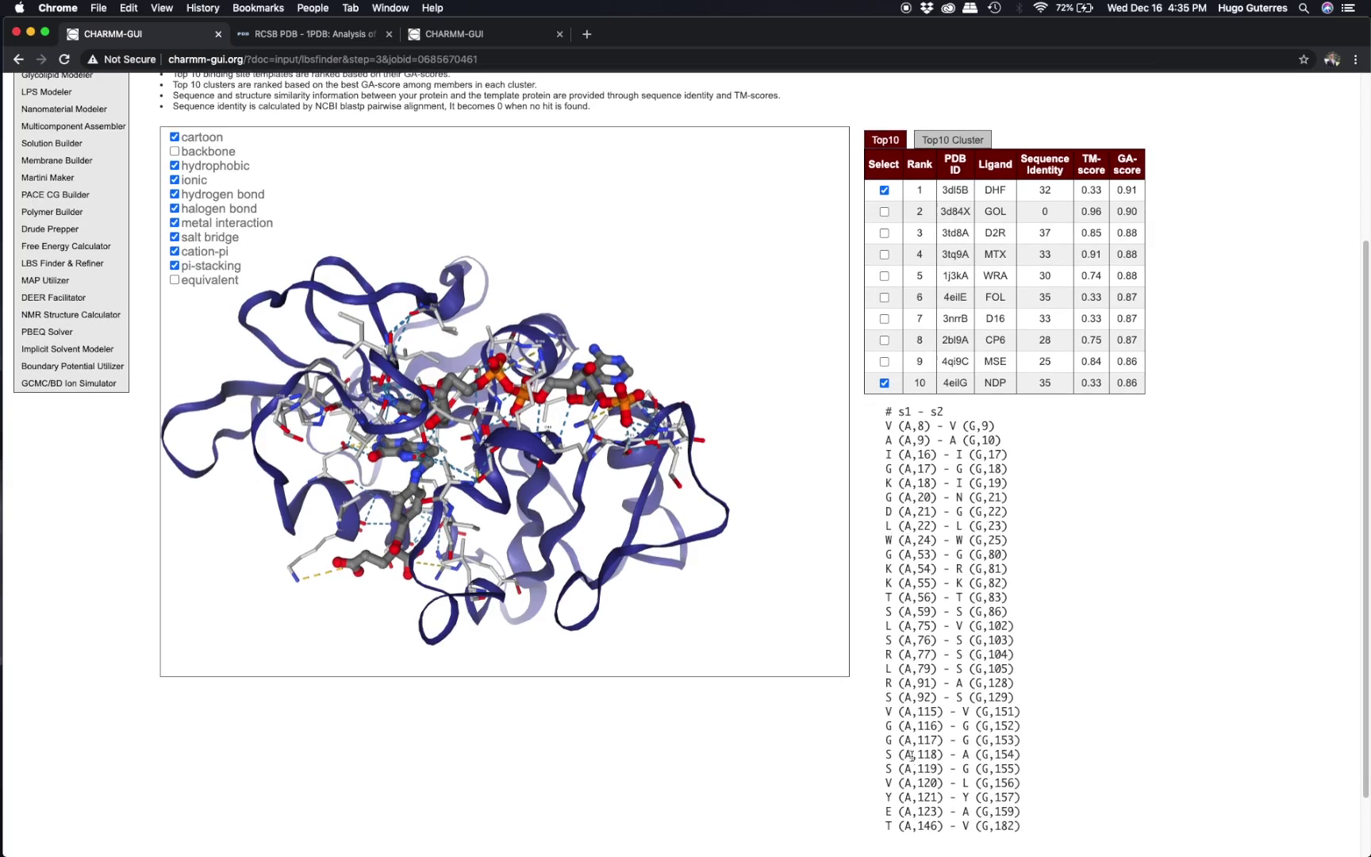
mouse_move(995, 385)
scroll(879, 476, "up", 2)
scroll(872, 488, "up", 1)
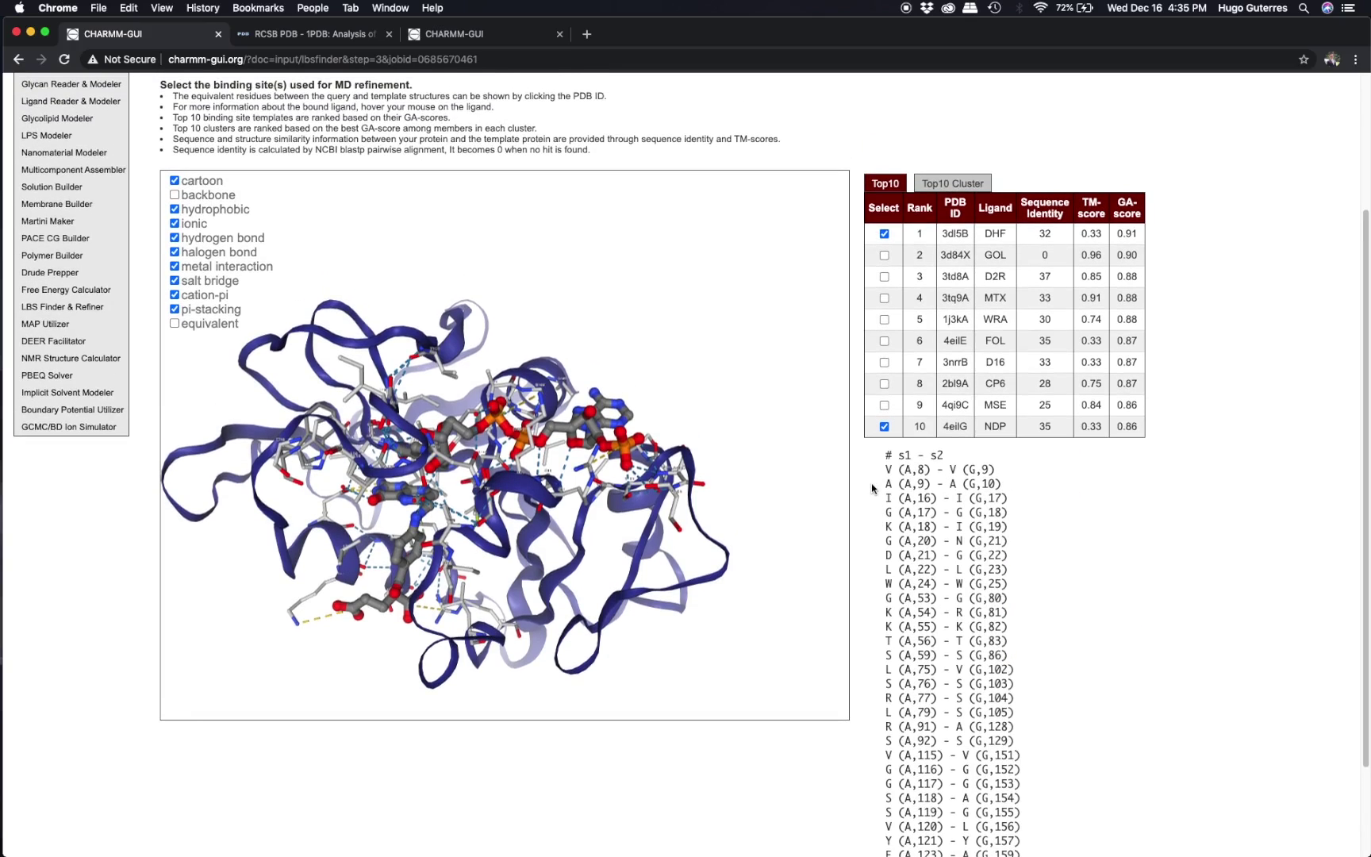
- Select the rank 1 cluster template 3dl5B, and replace 4eilG with 3td8A among the top 10 templates
left_click(955, 185)
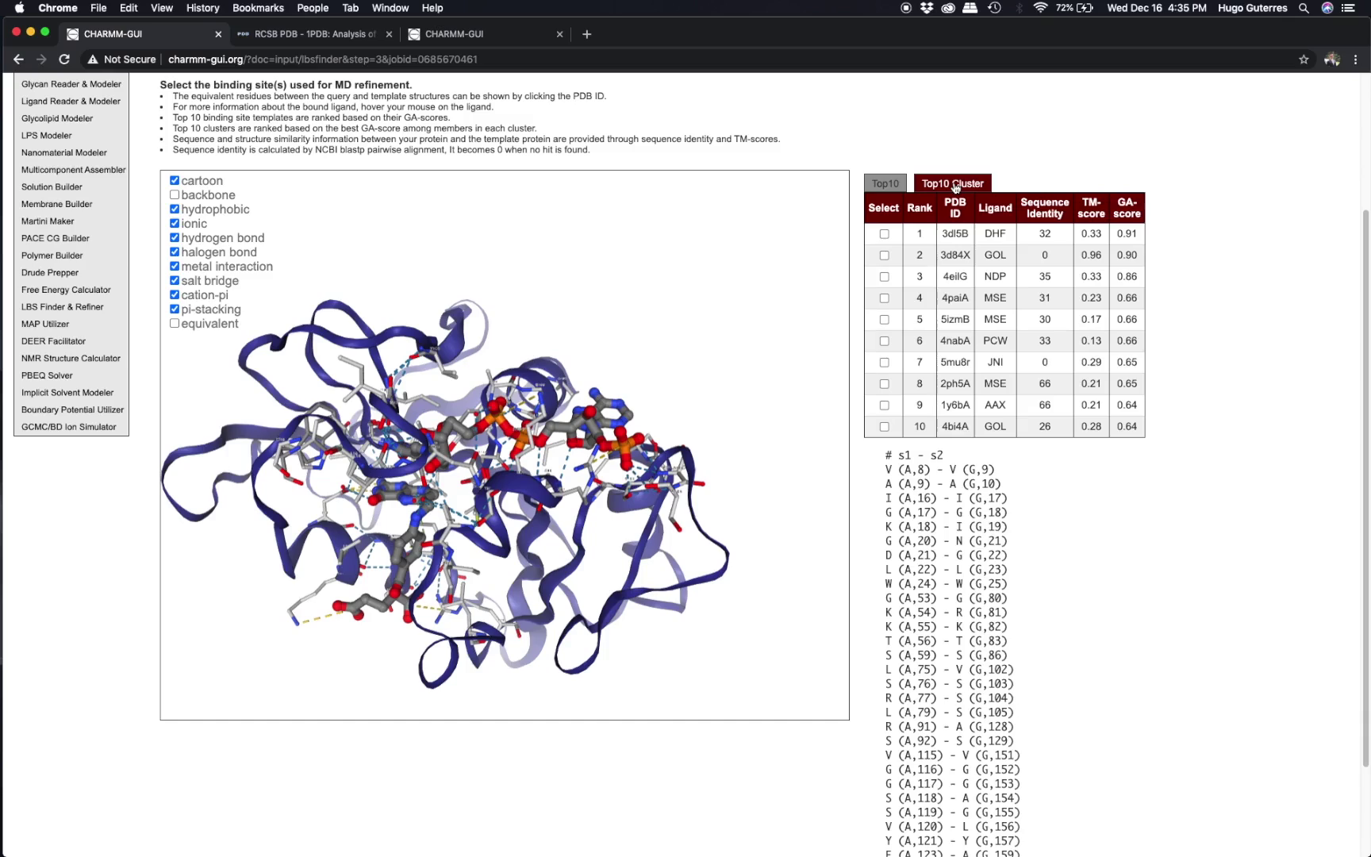
left_click(884, 234)
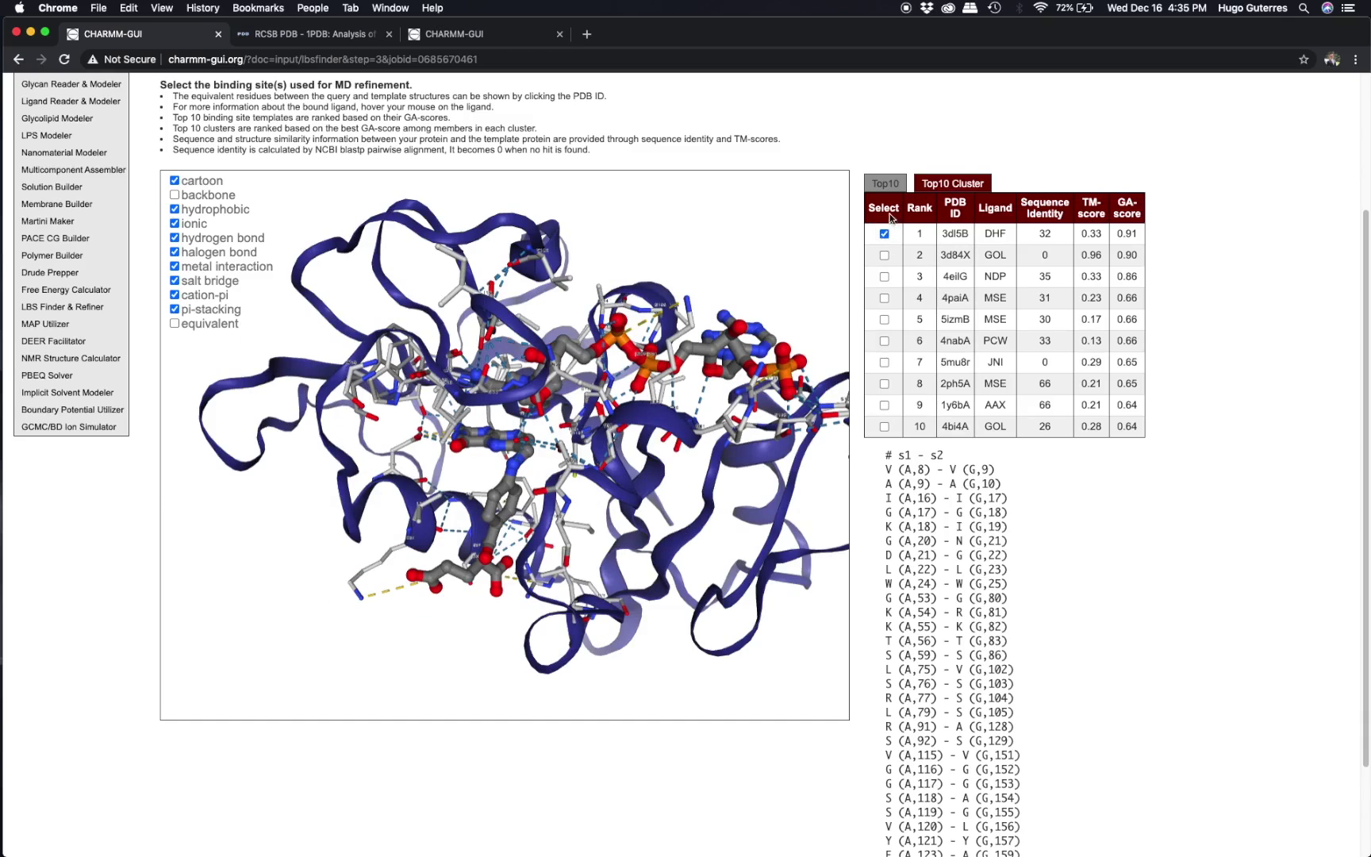
left_click(887, 185)
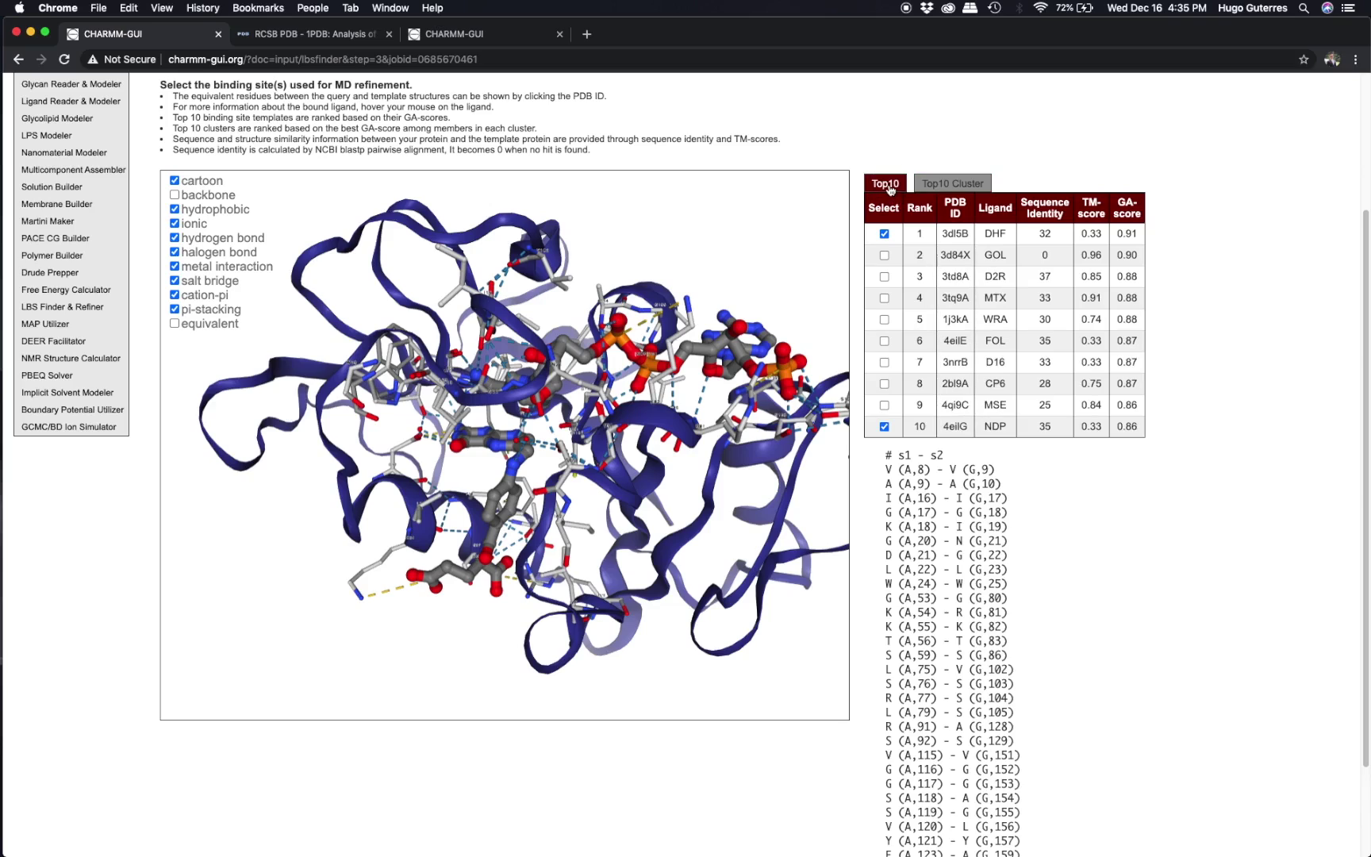
left_click(890, 430)
left_click(885, 277)
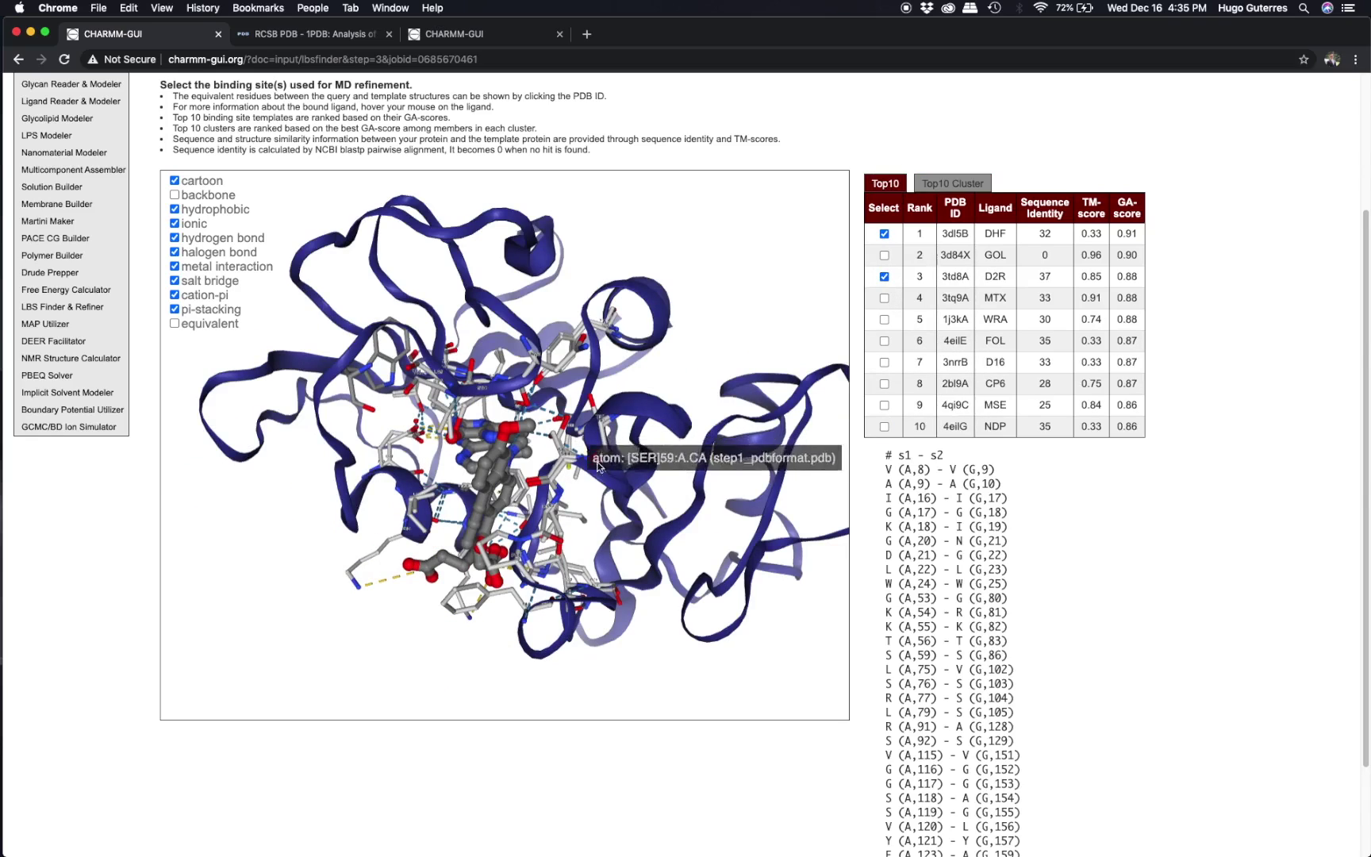
left_click(941, 190)
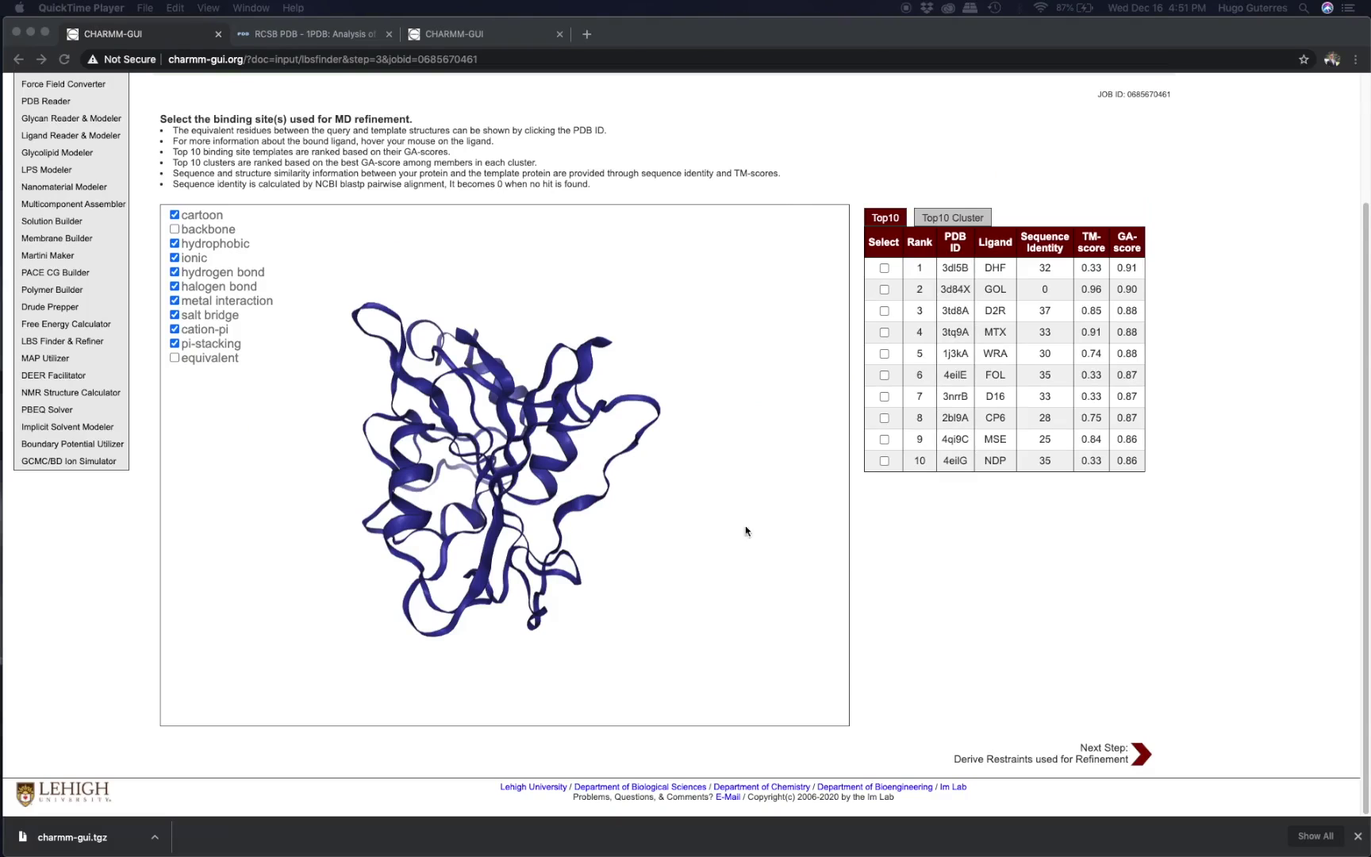
- Select the rank 1 template 3dl5B for MD refinement and orient the structure to view its aligned DHF ligand
left_click(658, 560)
left_click_drag(658, 561, 619, 524)
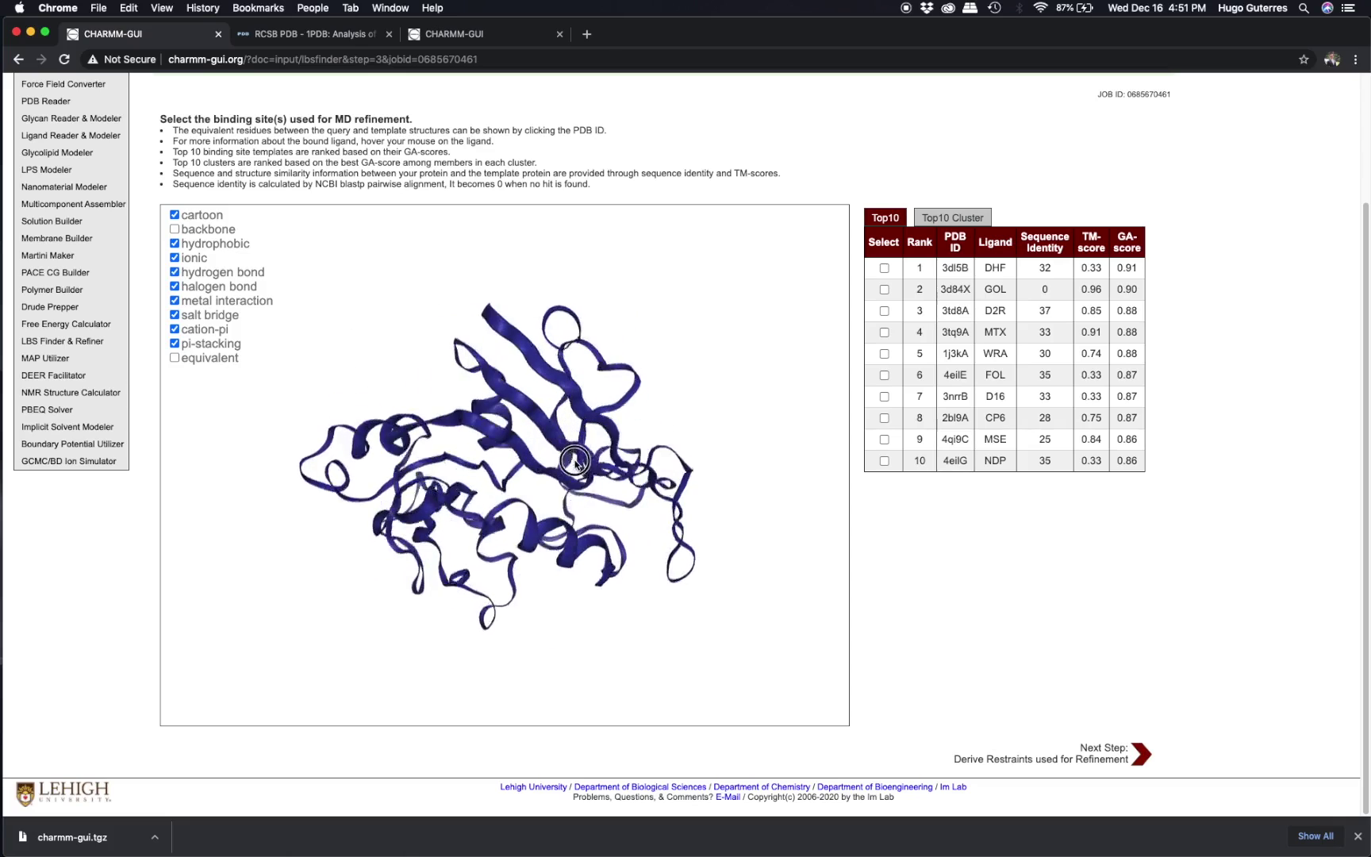
left_click(884, 268)
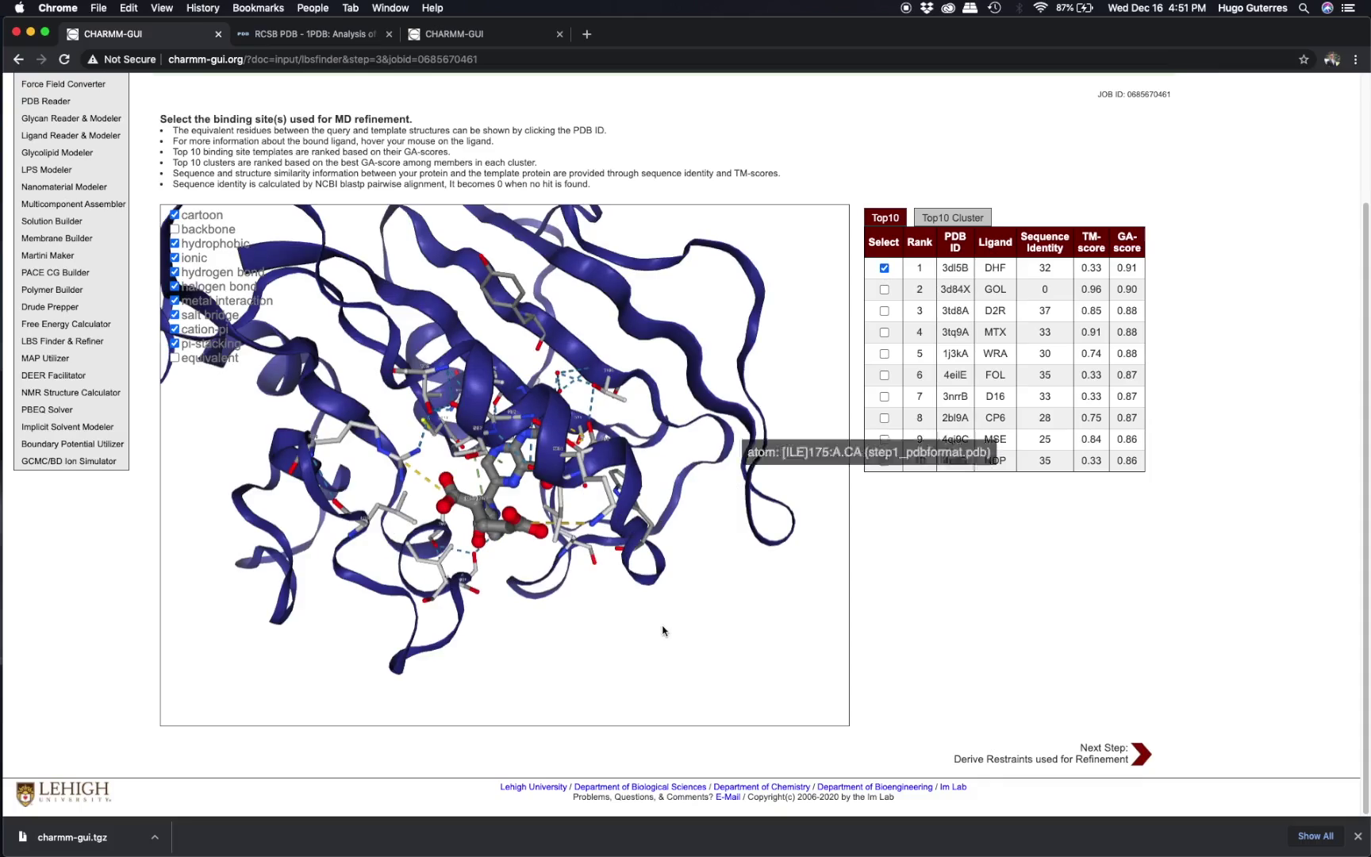
left_click_drag(729, 554, 318, 425)
- Display the equivalent residues of the selected template and examine them up close around the binding site
left_click(175, 359)
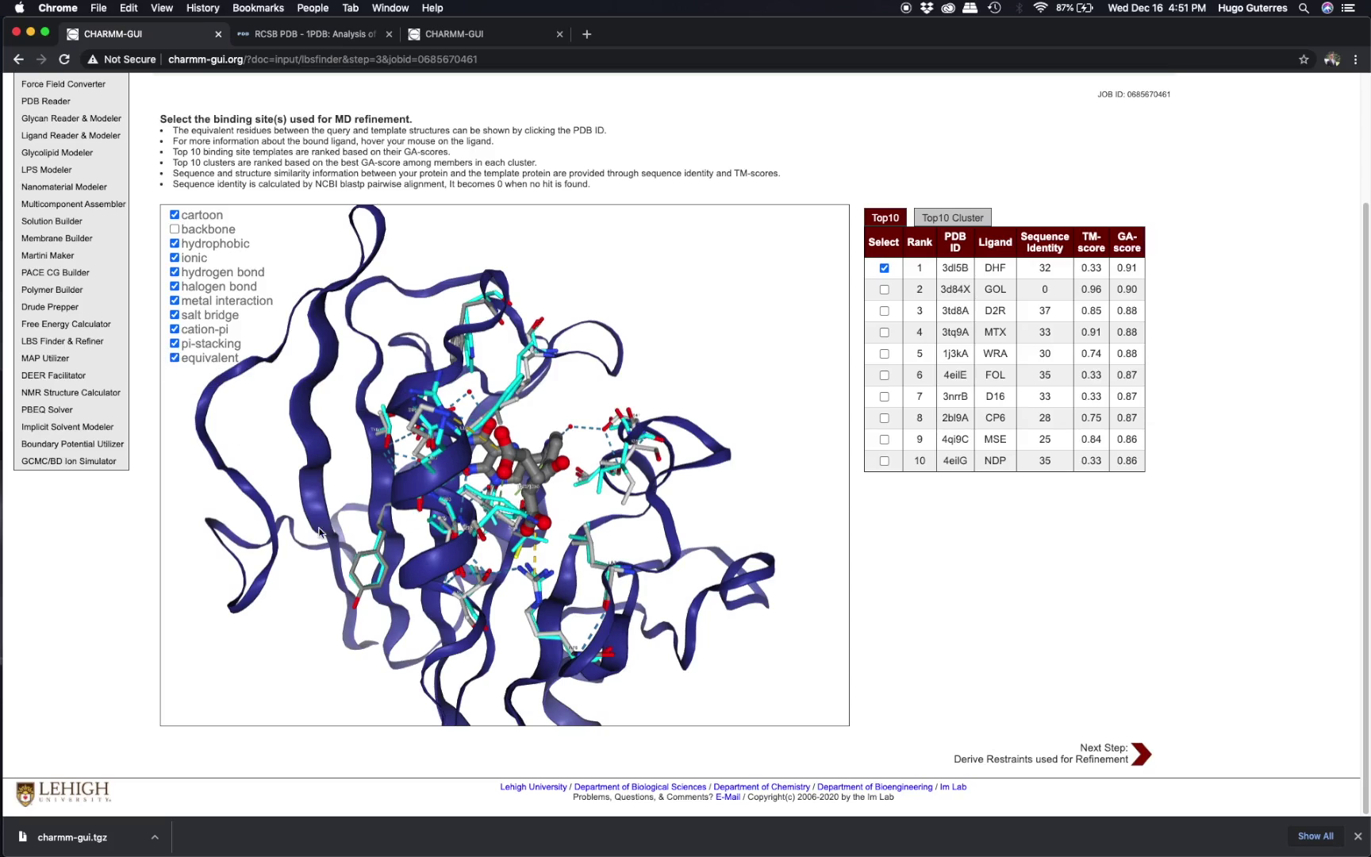
left_click_drag(591, 575, 544, 462)
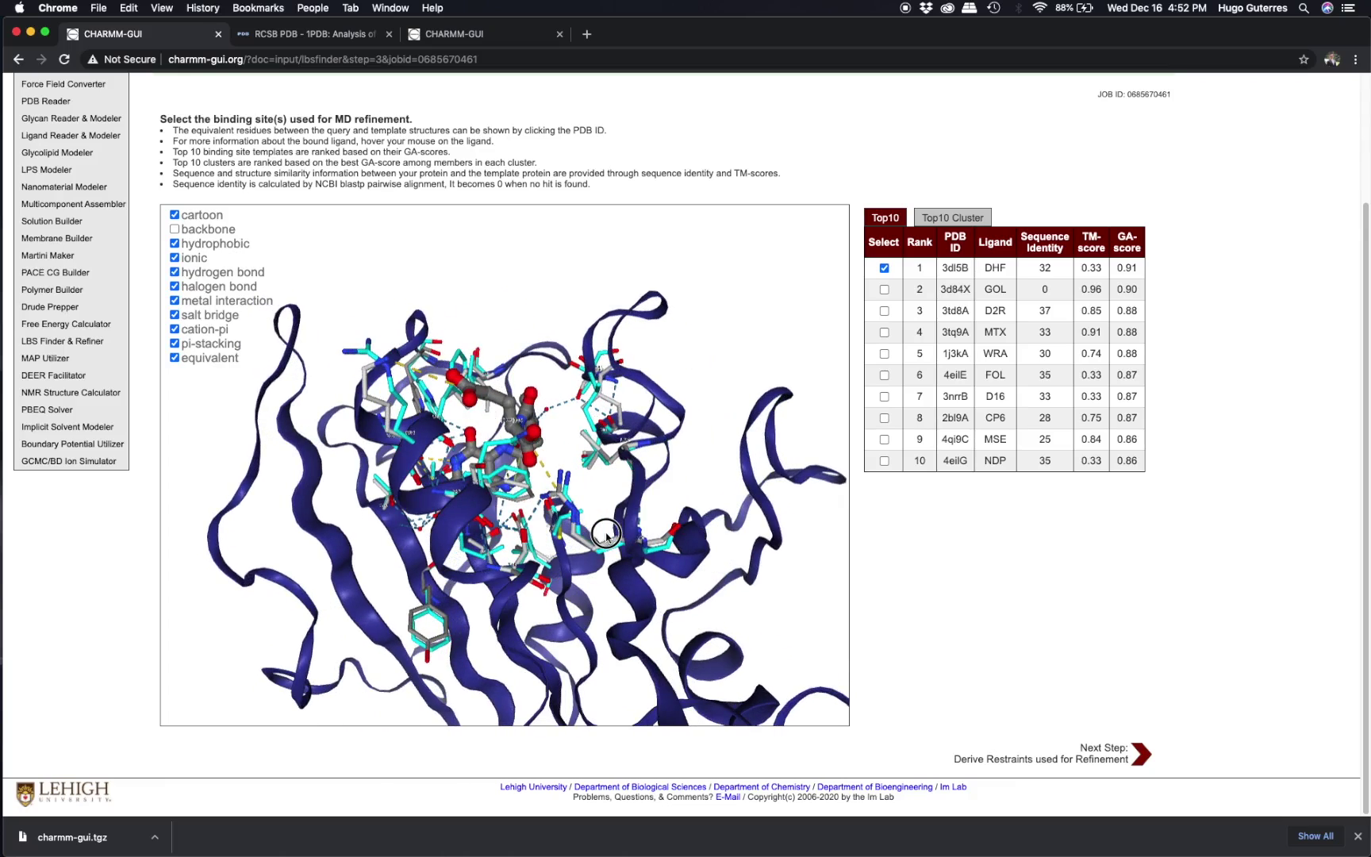
scroll(544, 463, "up", 5)
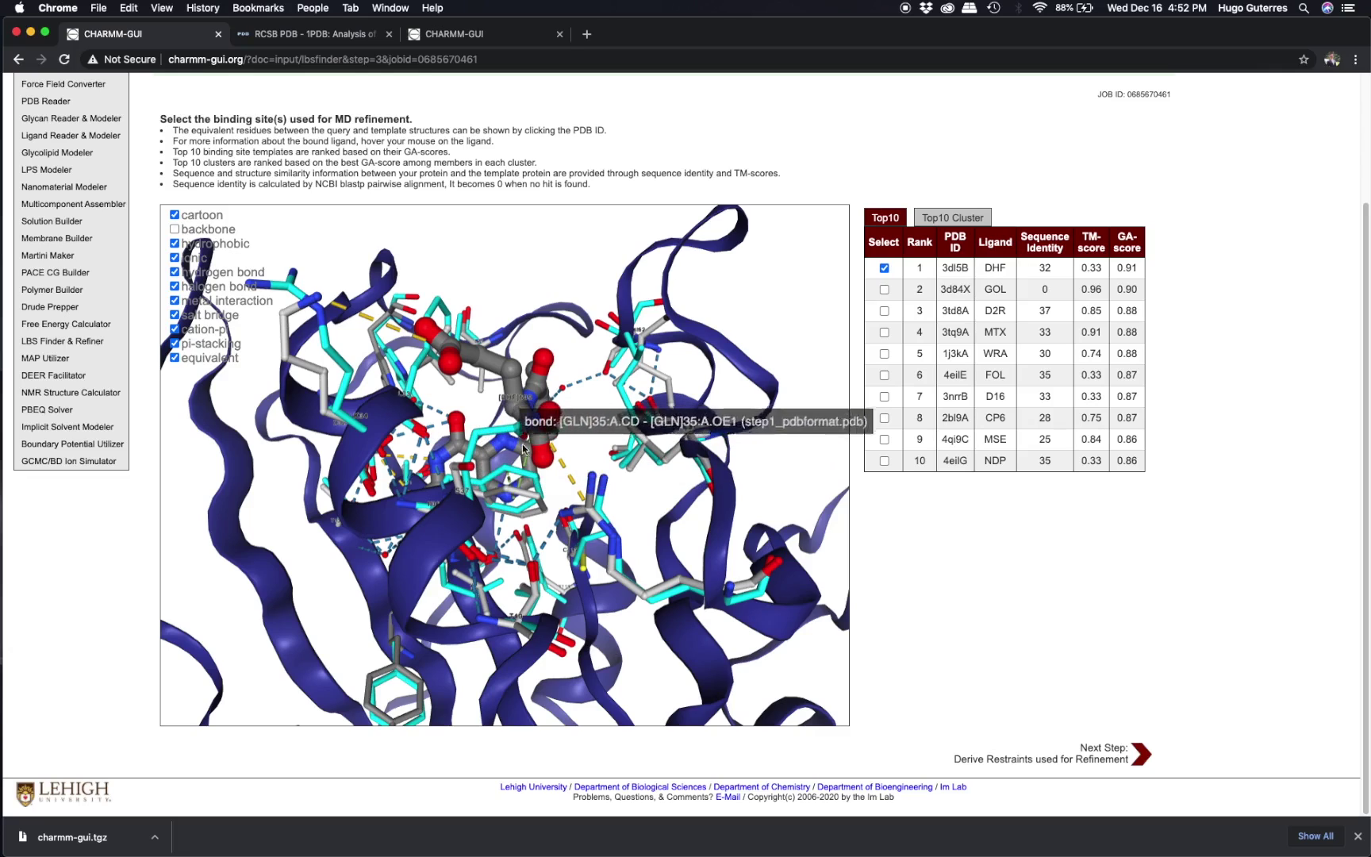
mouse_move(552, 480)
left_mouse_down()
mouse_move(567, 472)
mouse_move(551, 481)
left_mouse_up()
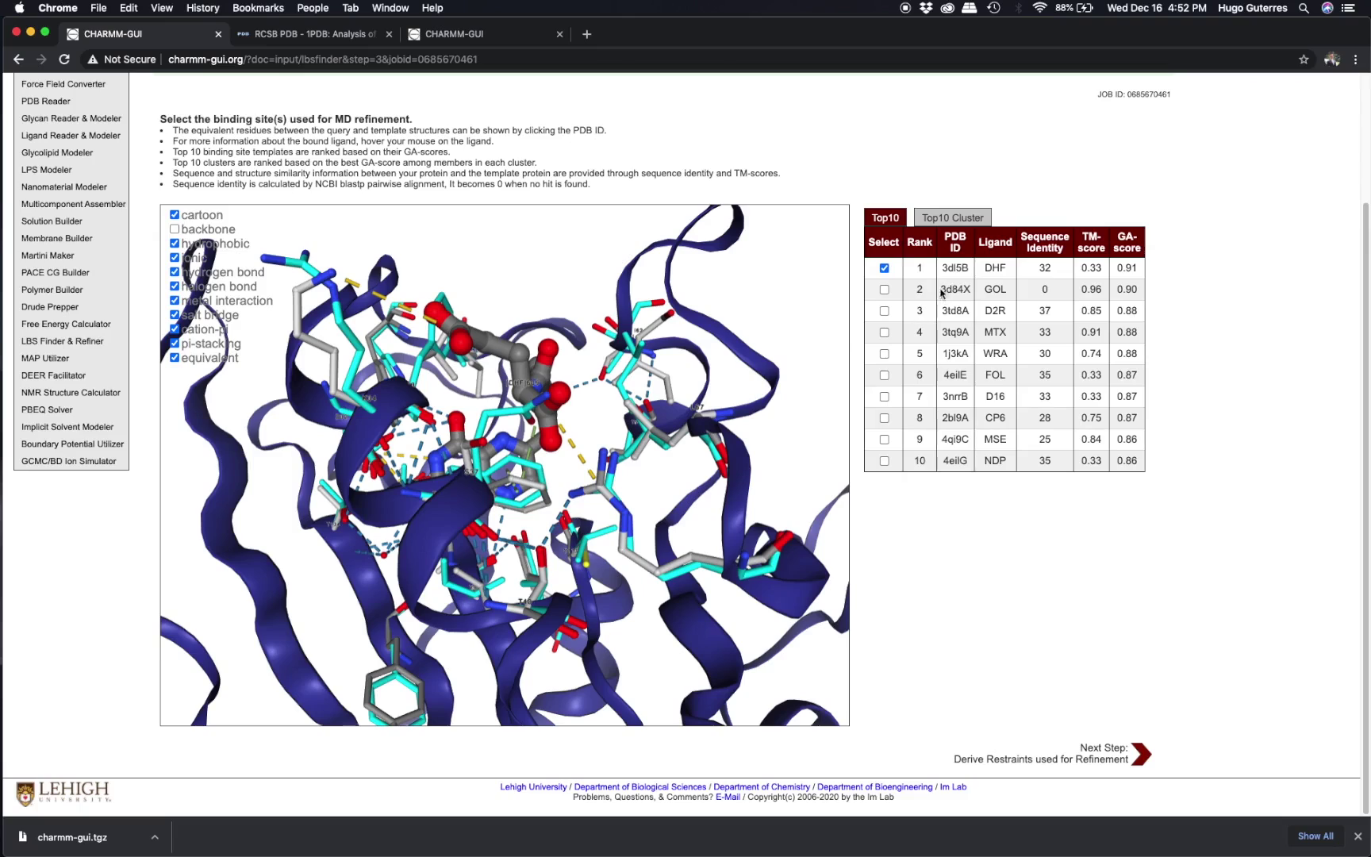
- List the equivalent residues of the rank 1 template 3dl5B and view its DHF ligand in the binding site from another angle
left_click(956, 271)
scroll(885, 574, "down", 1)
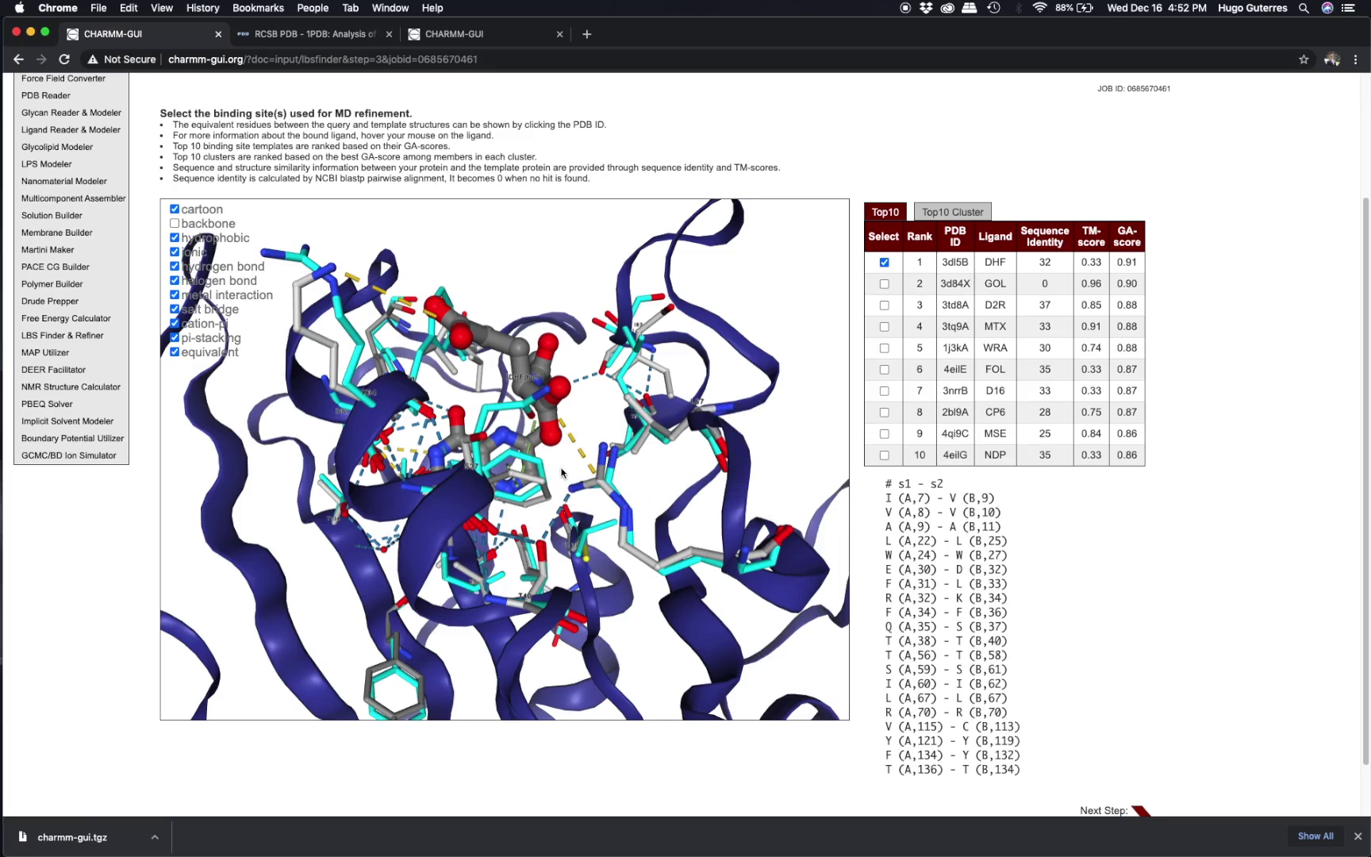
left_click_drag(537, 533, 580, 514)
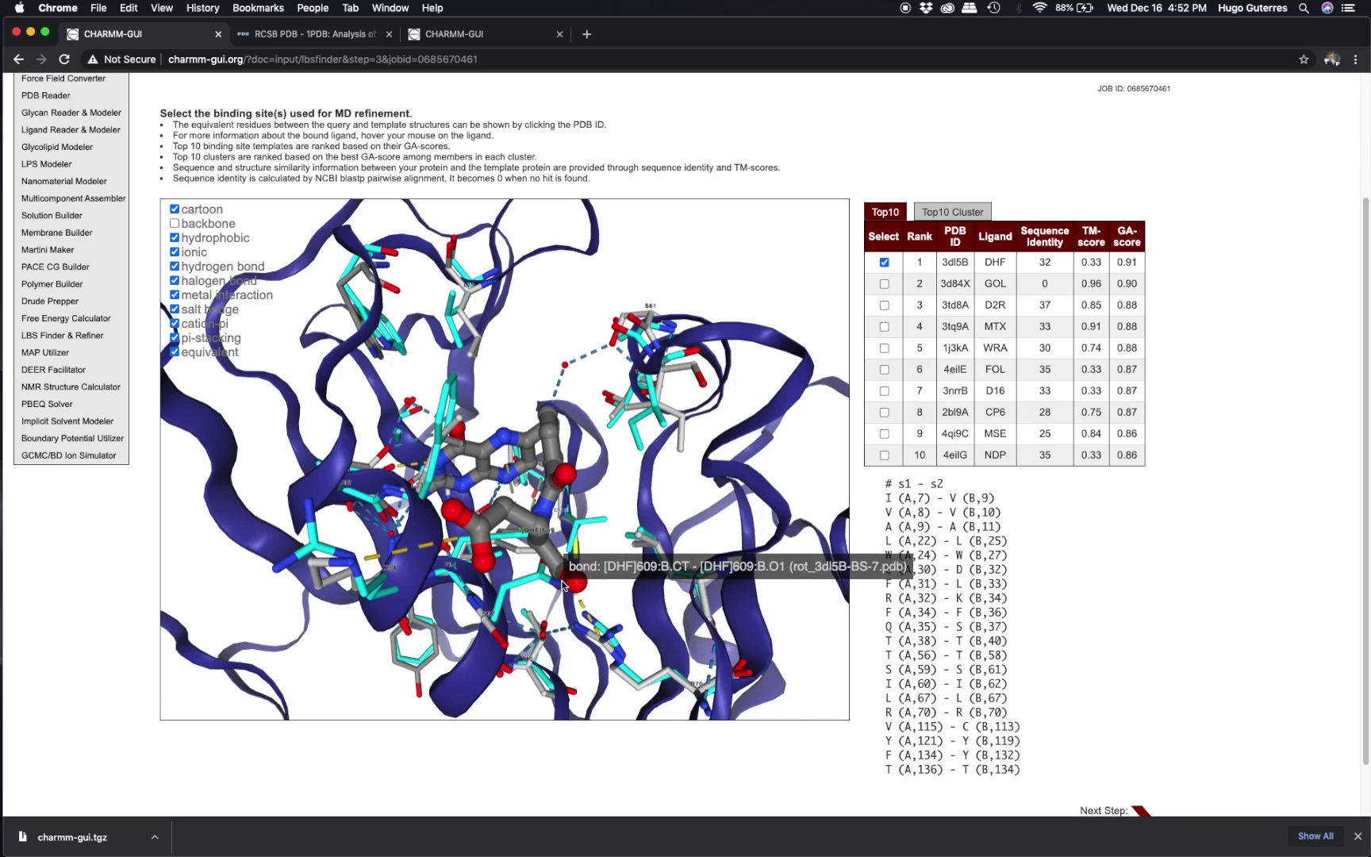
- Derive the restraints used for refinement from the selected template 3dl5B
scroll(1081, 730, "down", 1)
scroll(1081, 730, "down", 3)
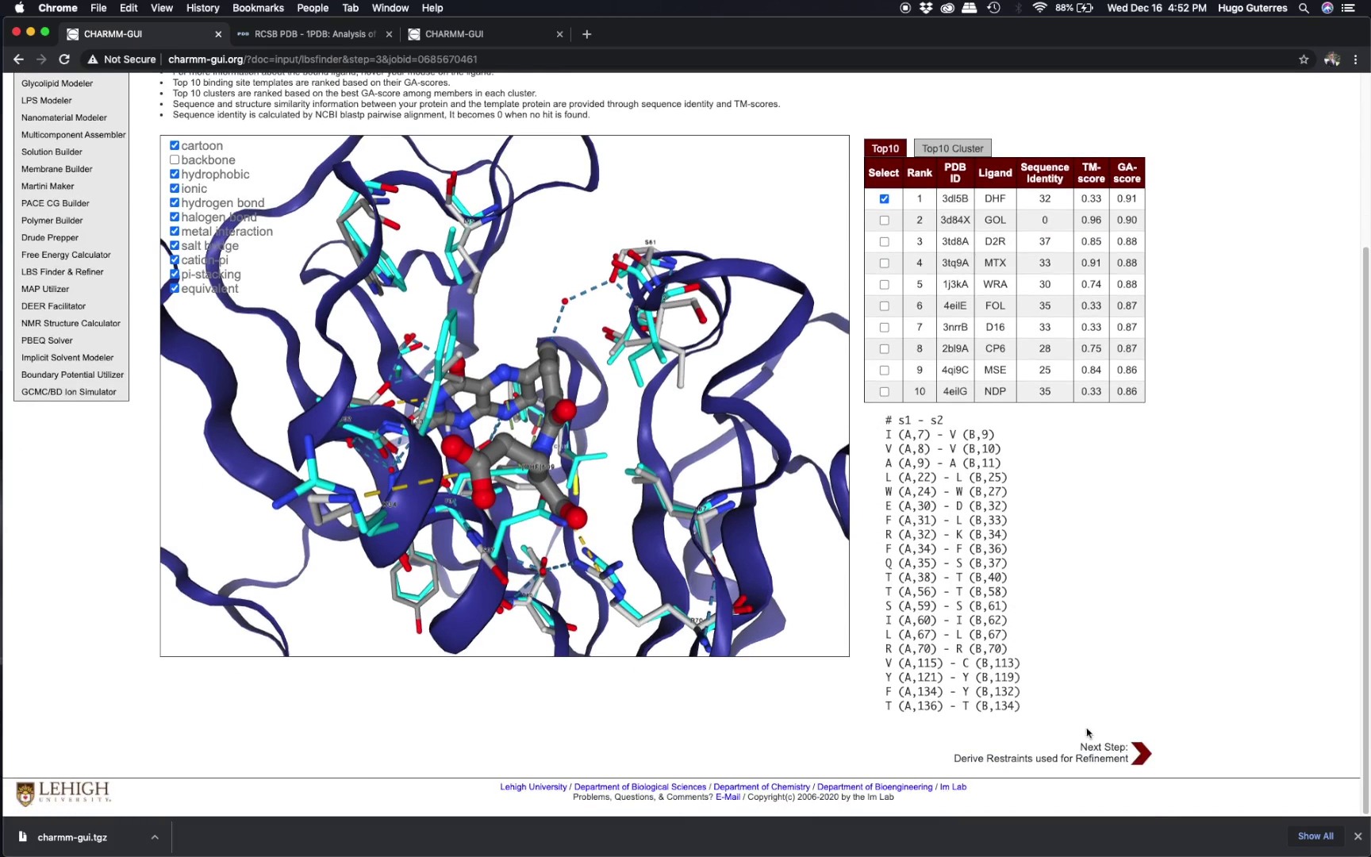
left_click(1142, 759)
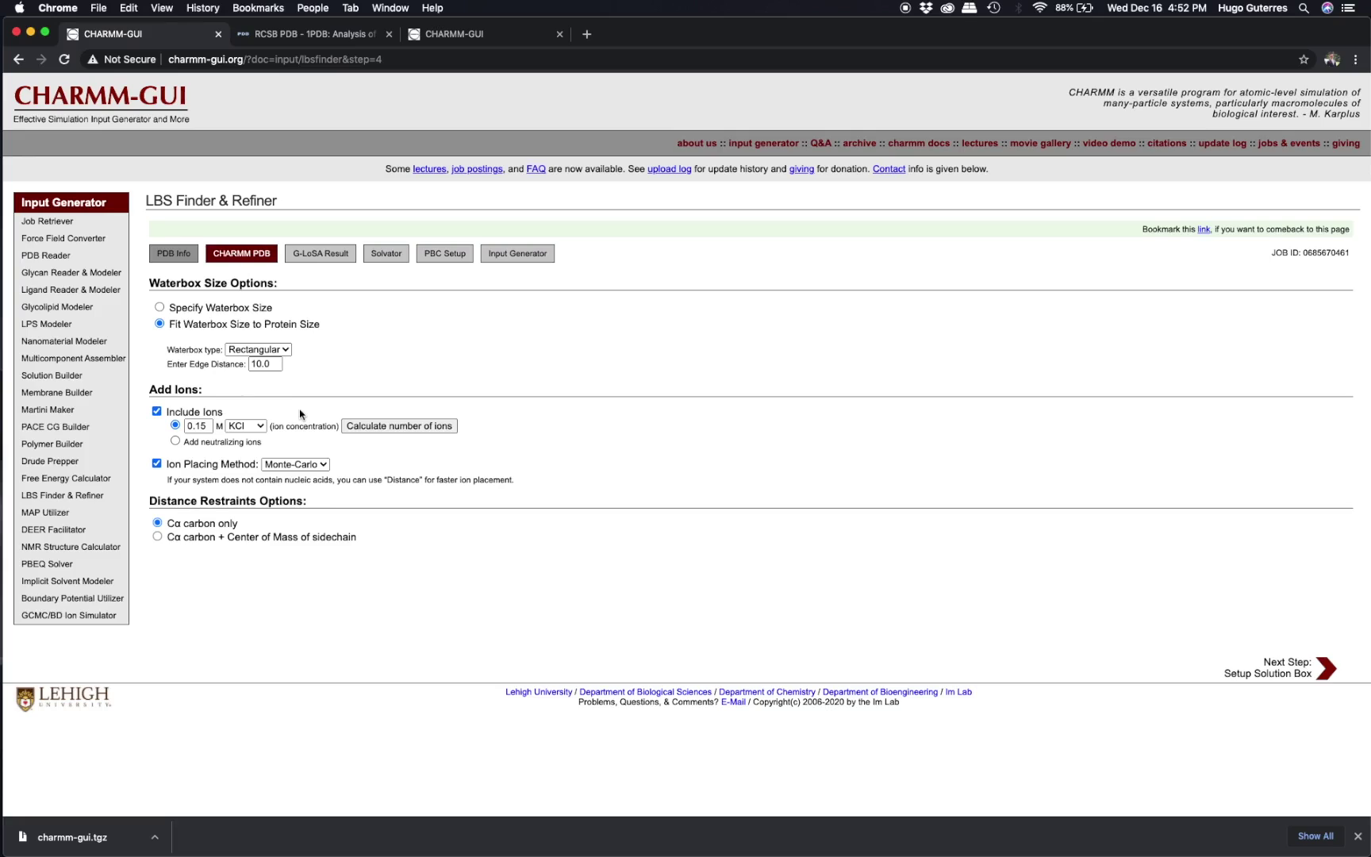
- Set the ion placing method to Distance and the distance restraints to Cα carbon + Center of Mass of sidechain
left_click(317, 464)
left_click(311, 477)
left_click(157, 537)
- Build the solution box and set up the periodic boundary condition with automatically generated PME FFT grid information
left_click(1323, 670)
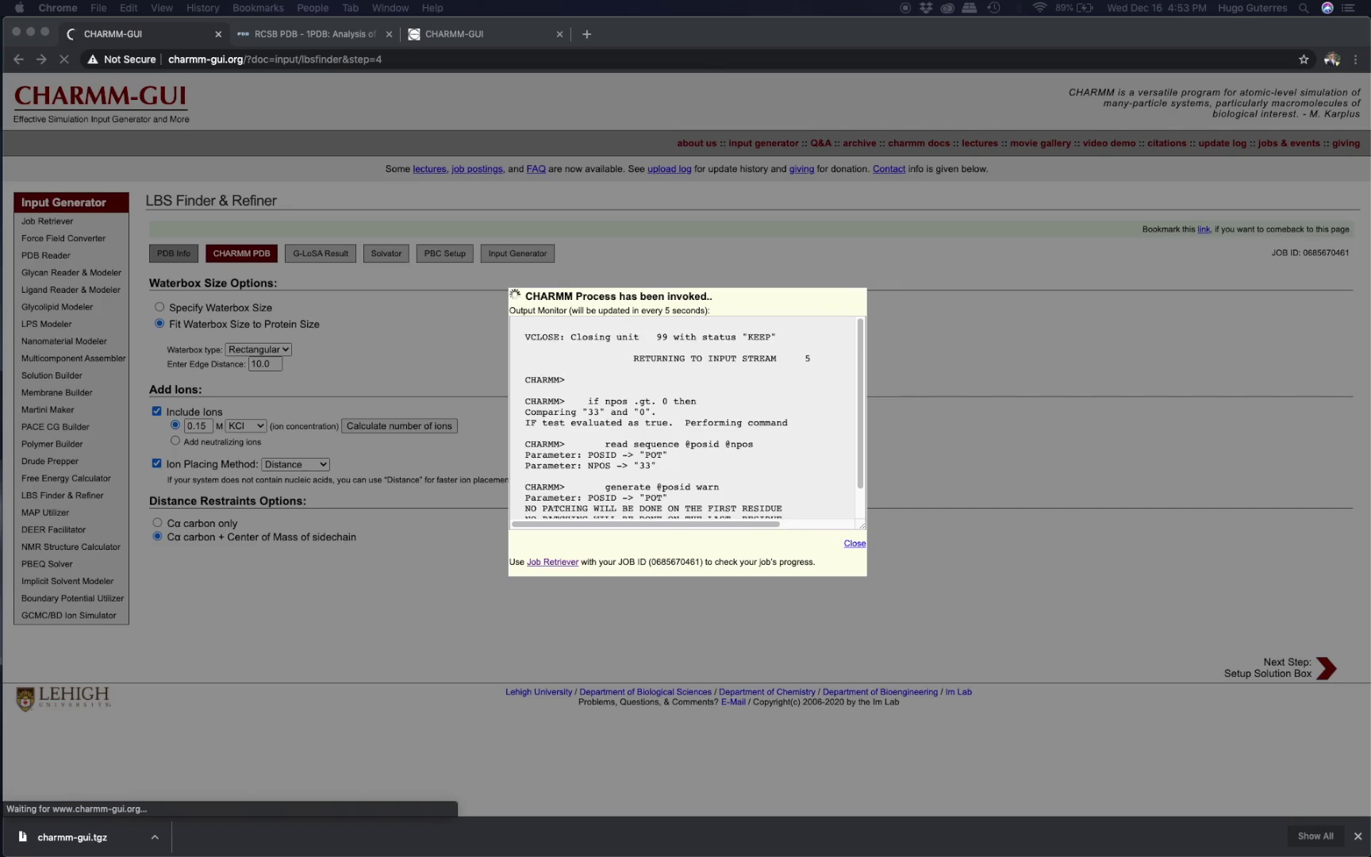
scroll(1111, 688, "down", 2)
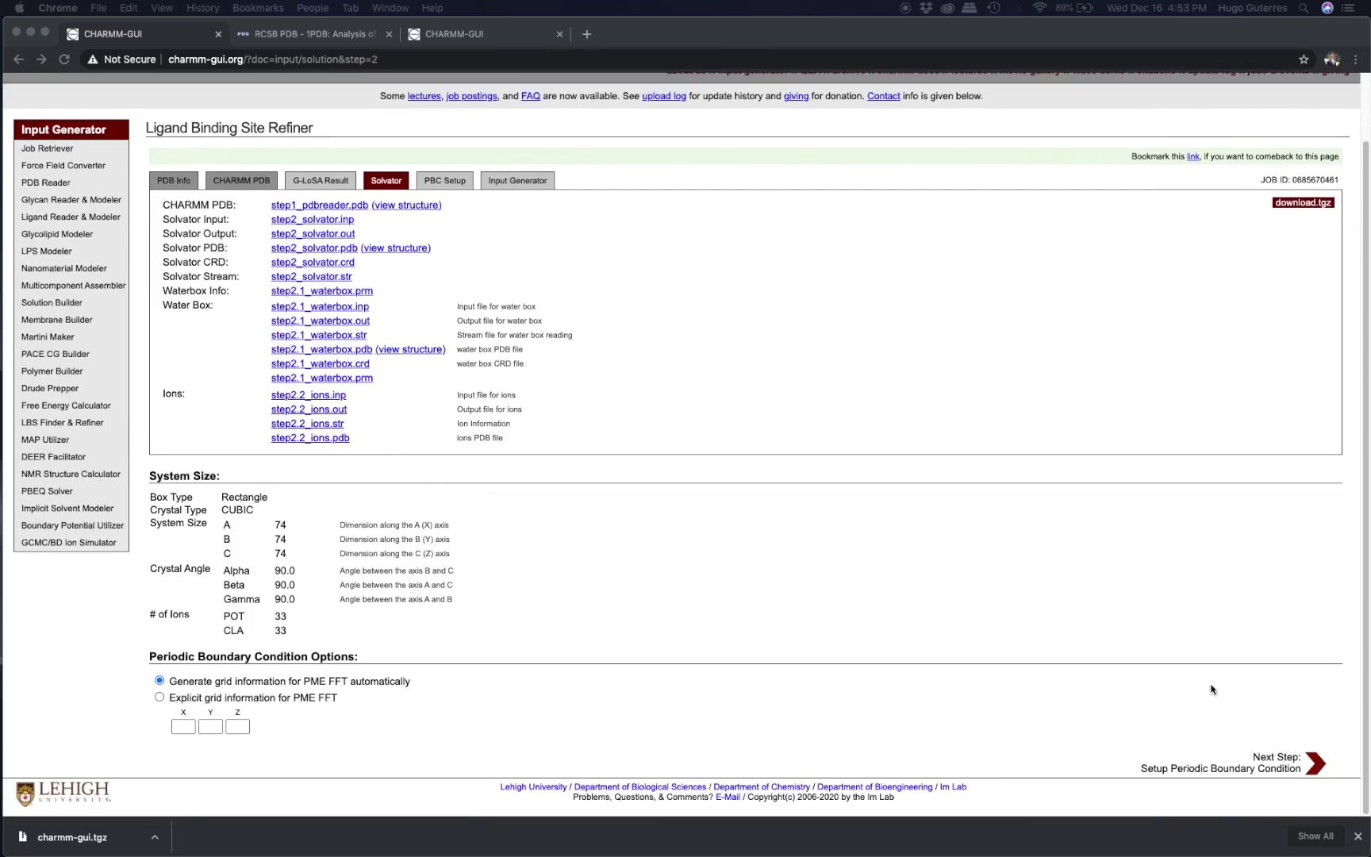
left_click(1317, 762)
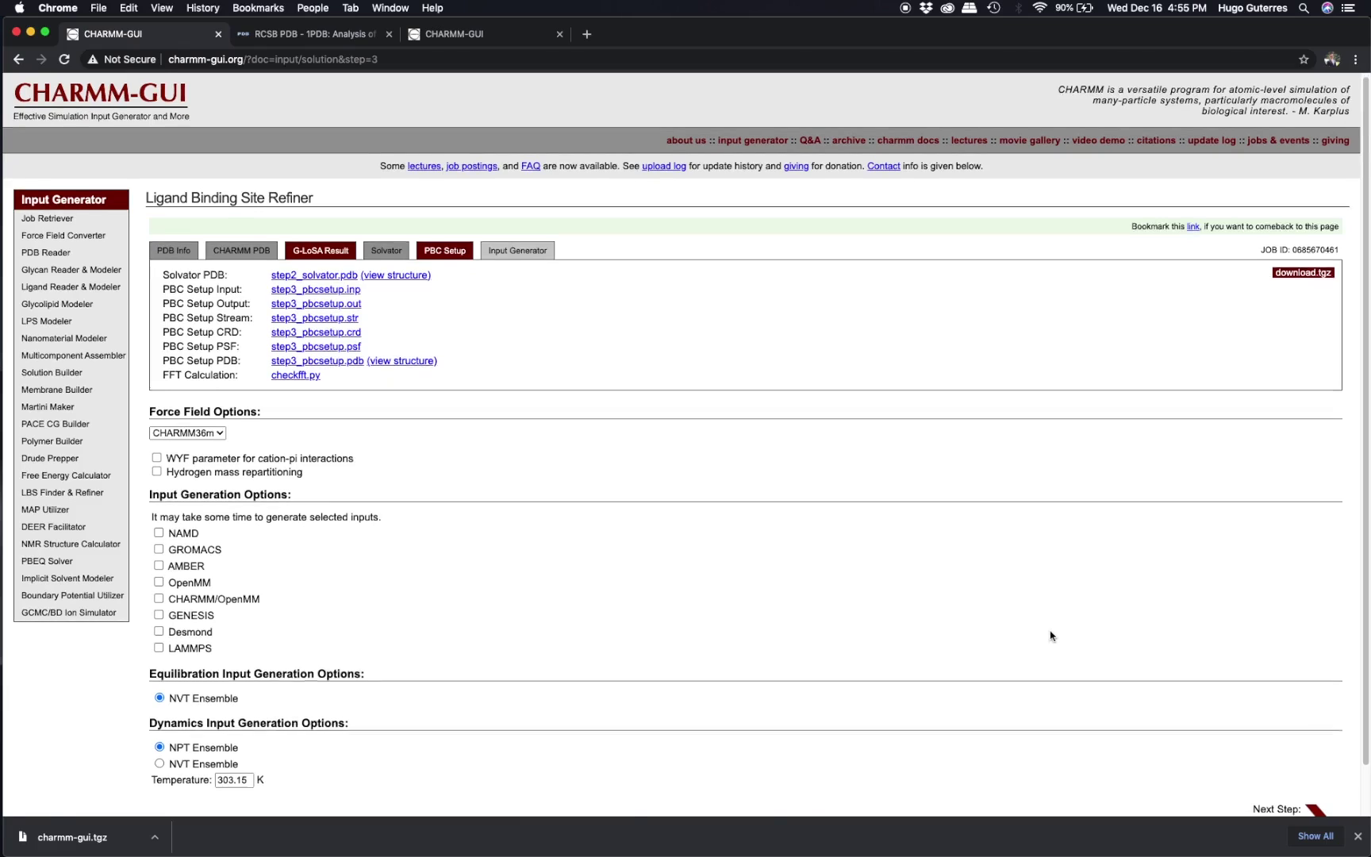
- Generate the equilibration and dynamics inputs for NAMD, GROMACS, AMBER, OpenMM and GENESIS
scroll(1050, 635, "down", 1)
left_click(159, 513)
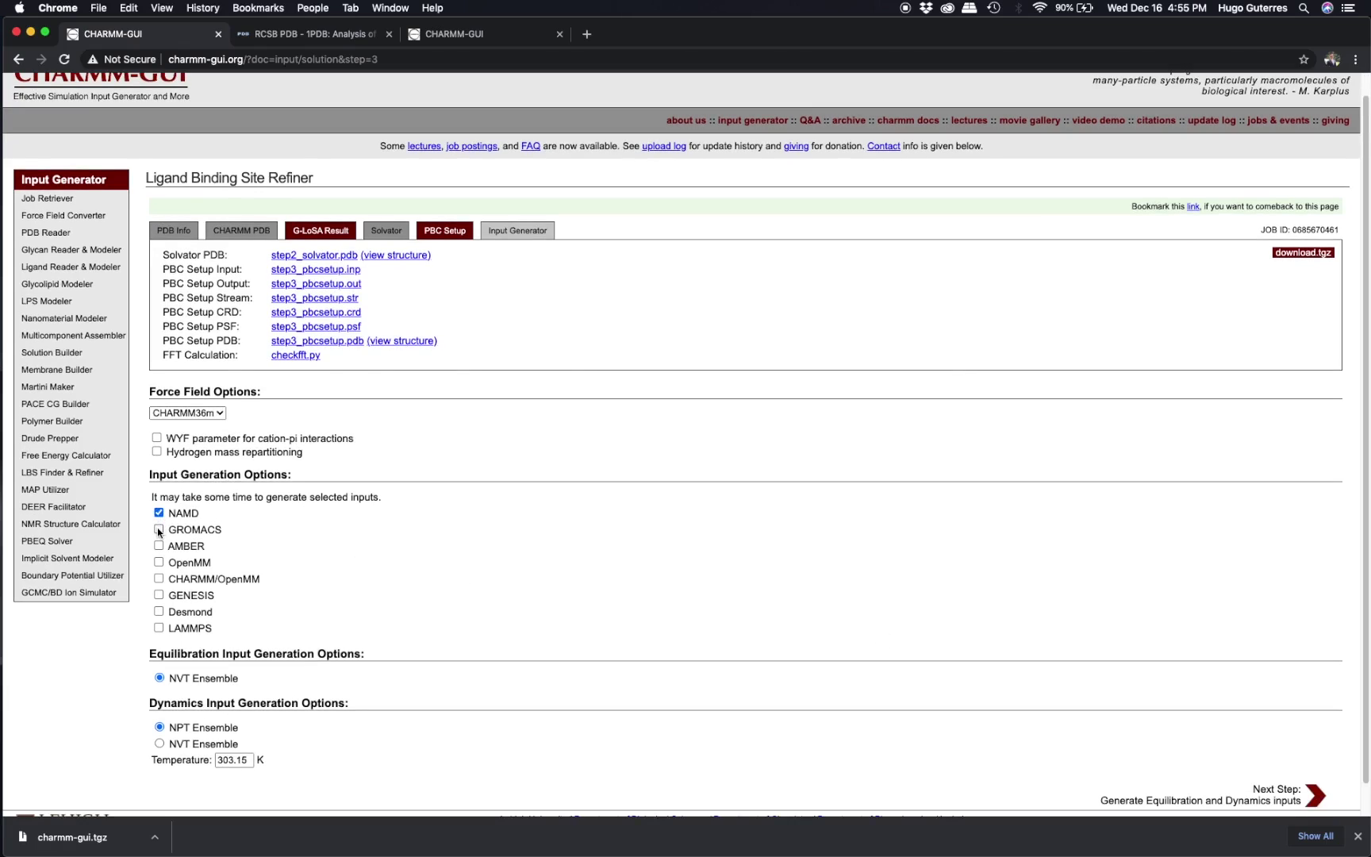
left_click(159, 530)
left_click(159, 546)
left_click(159, 563)
left_click(159, 596)
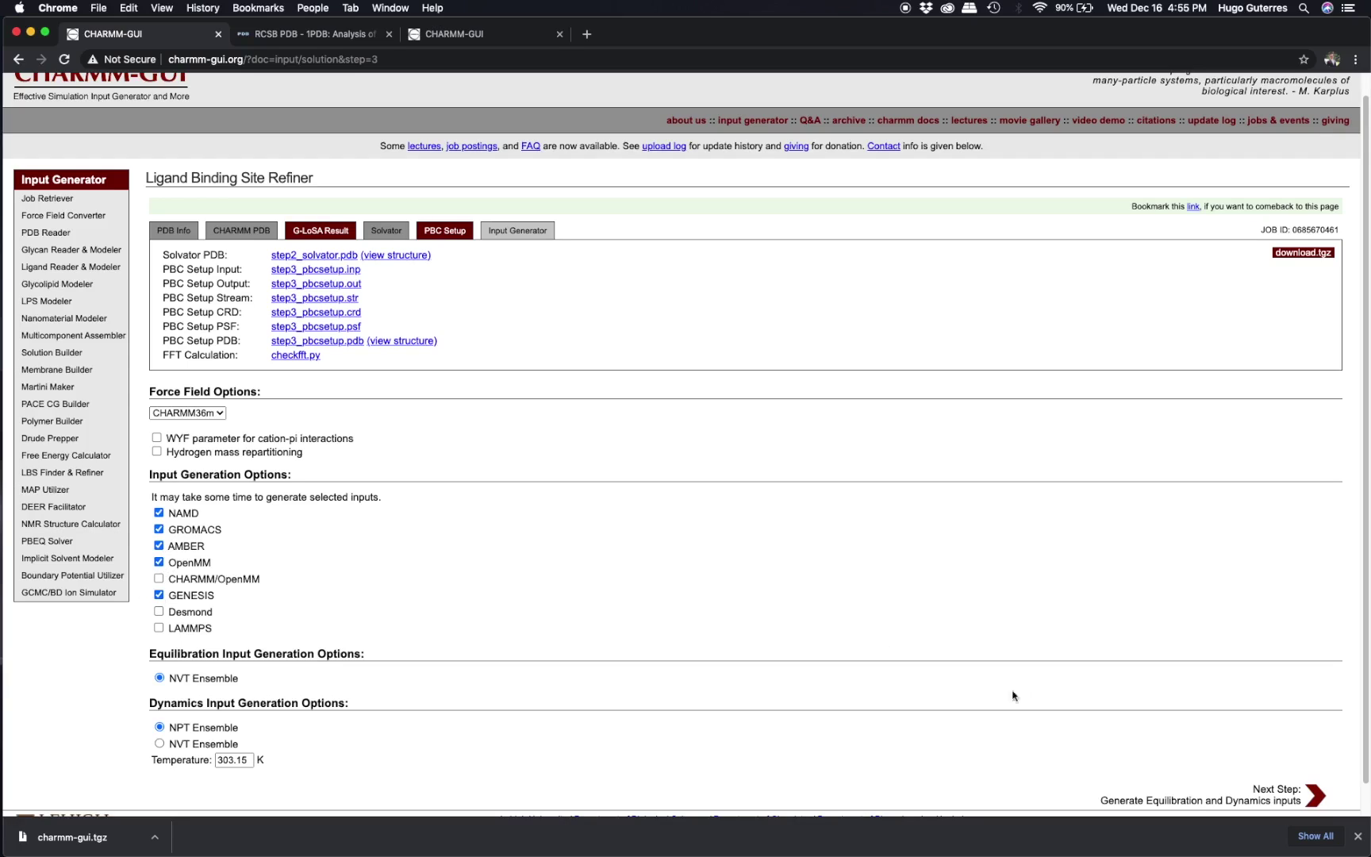
left_click(1314, 798)
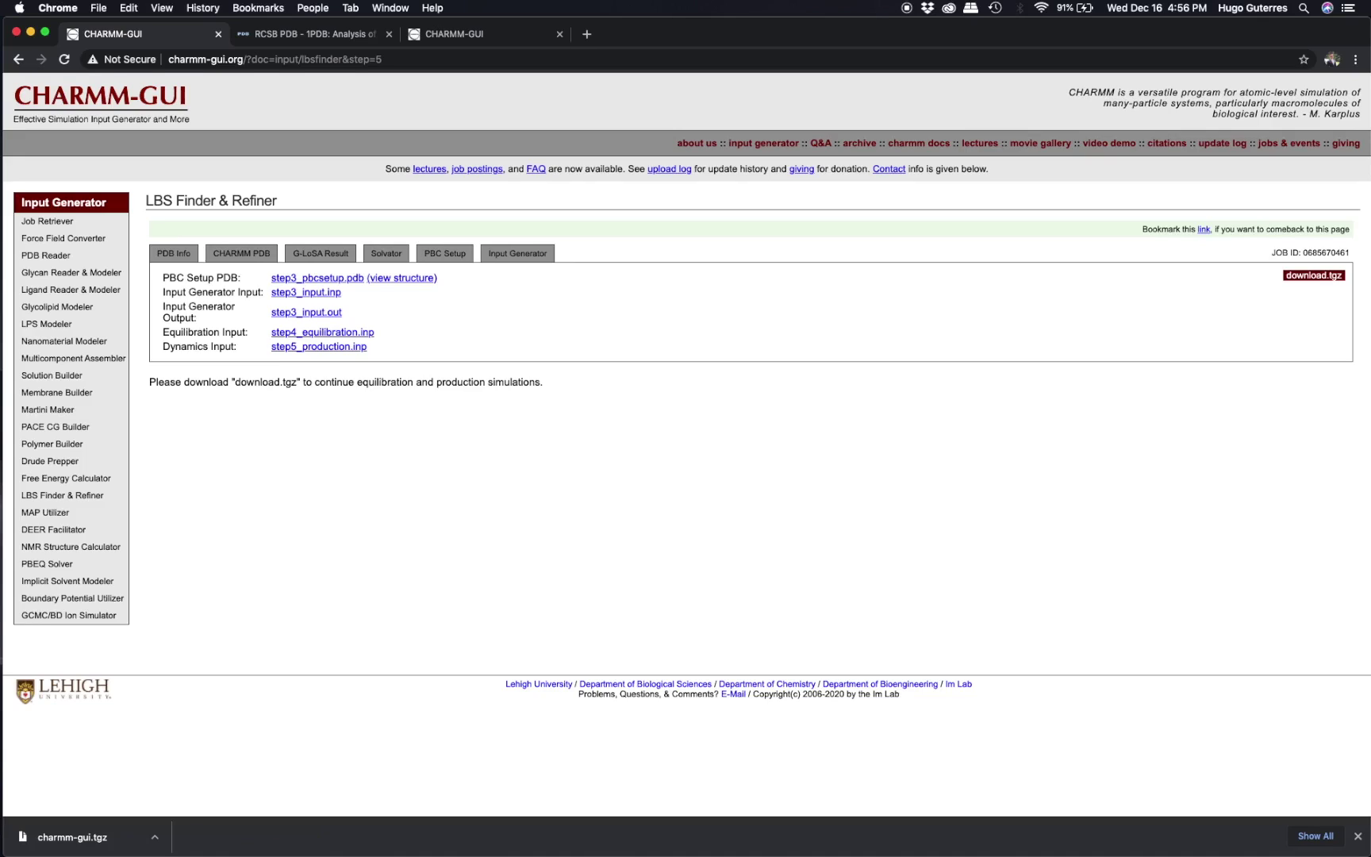
- Switch to Finder, open the job's extracted charmm-gui folder in Downloads, and look for the simulation program folders
key("super+Tab")
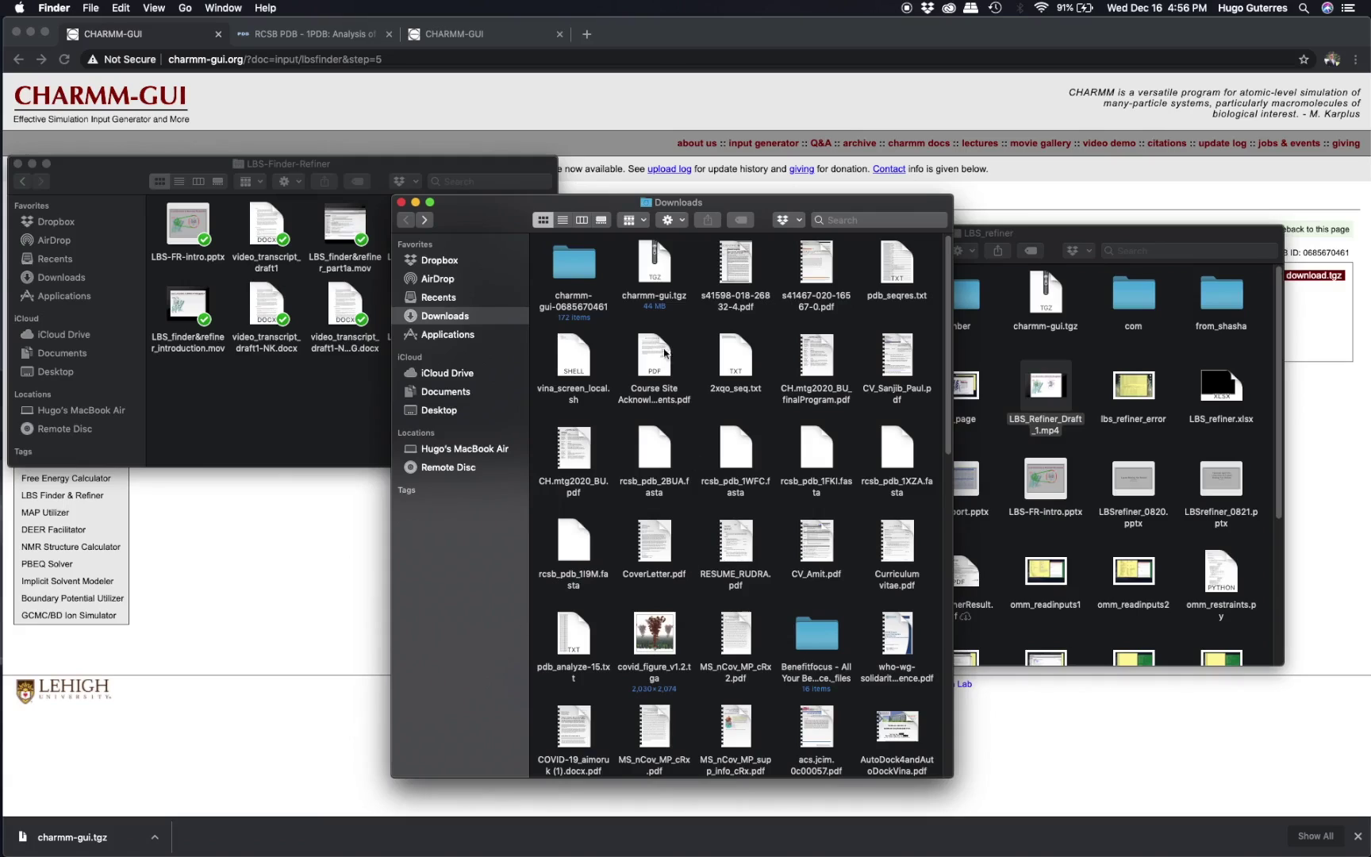
double_click(568, 267)
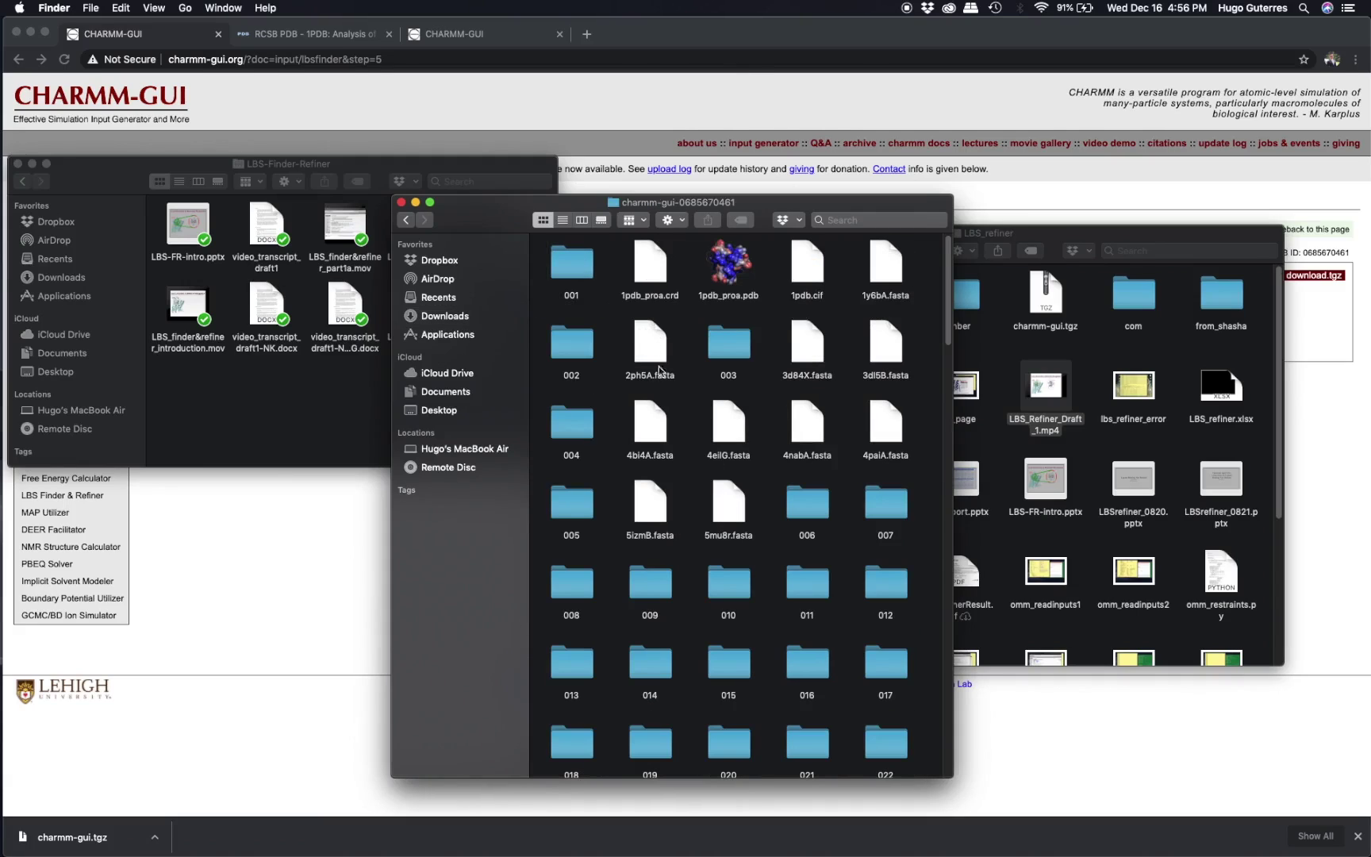
scroll(650, 470, "down", 20)
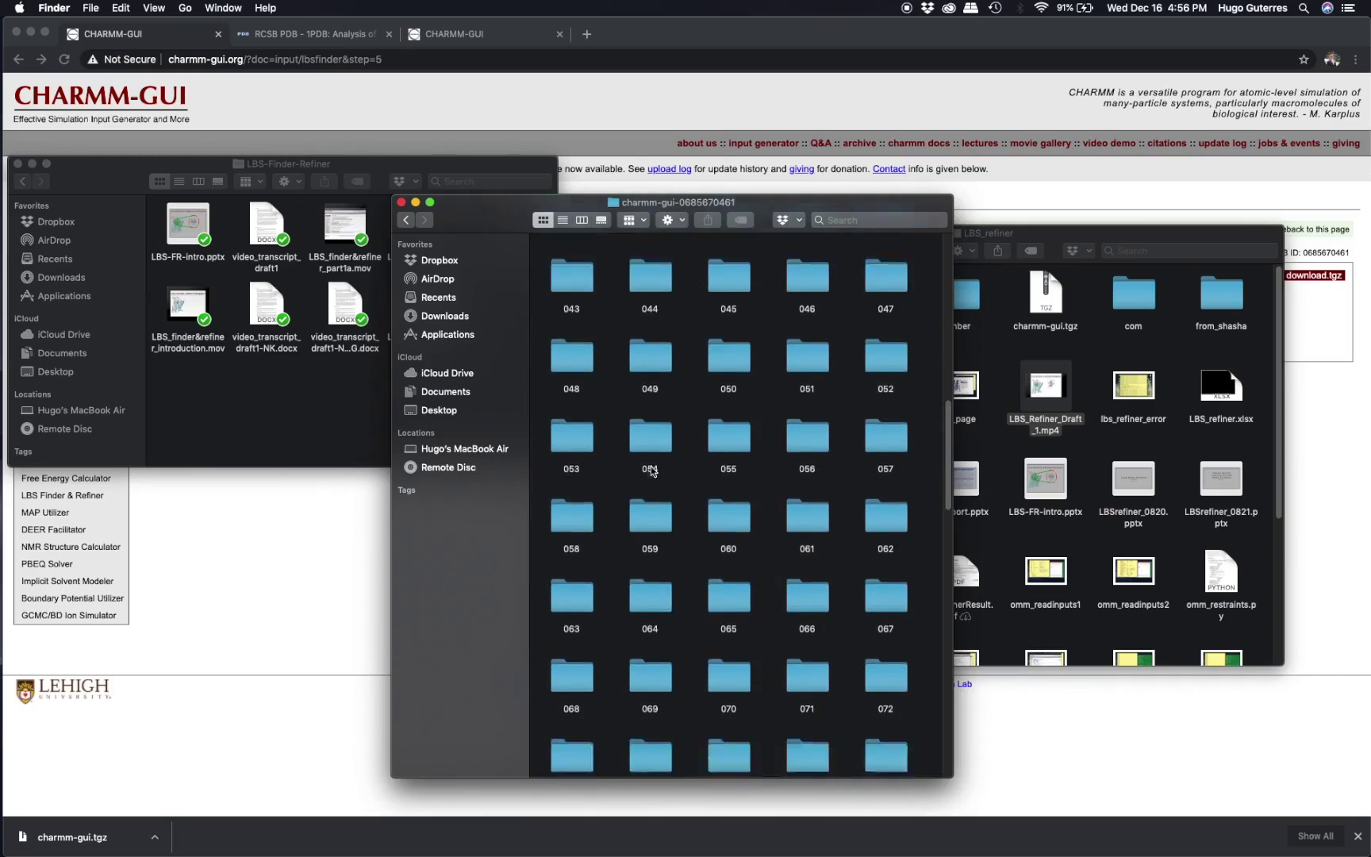
scroll(651, 471, "down", 5)
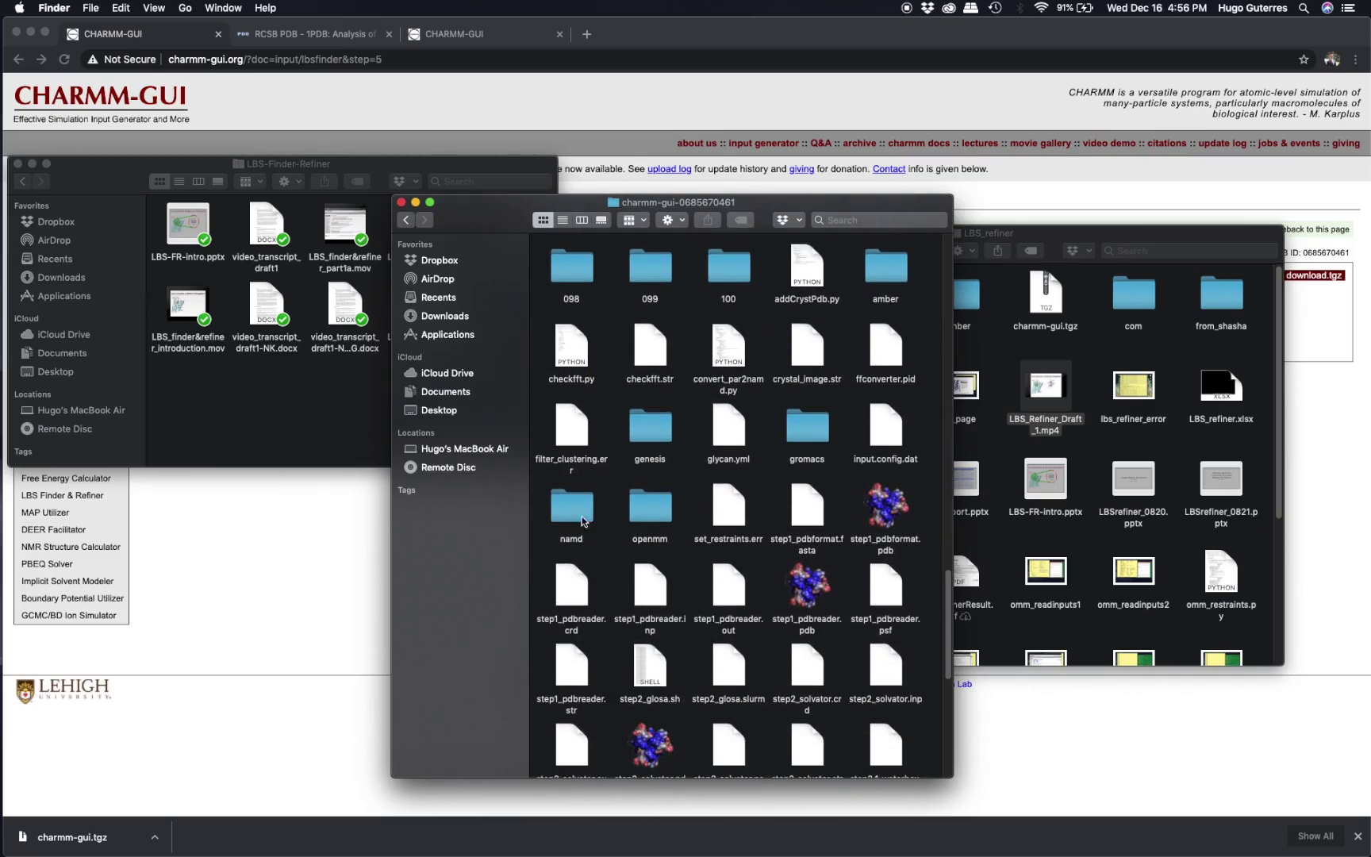